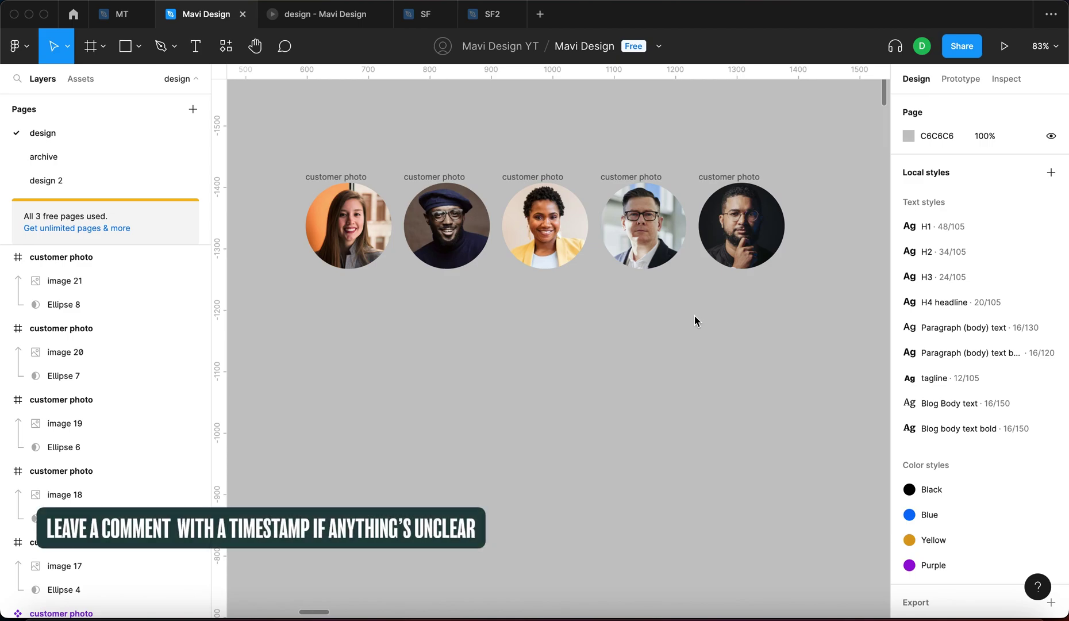
Select and deselect the first customer photo frame while scrolling around the row
scroll(374, 234, down, 3)
click(394, 293)
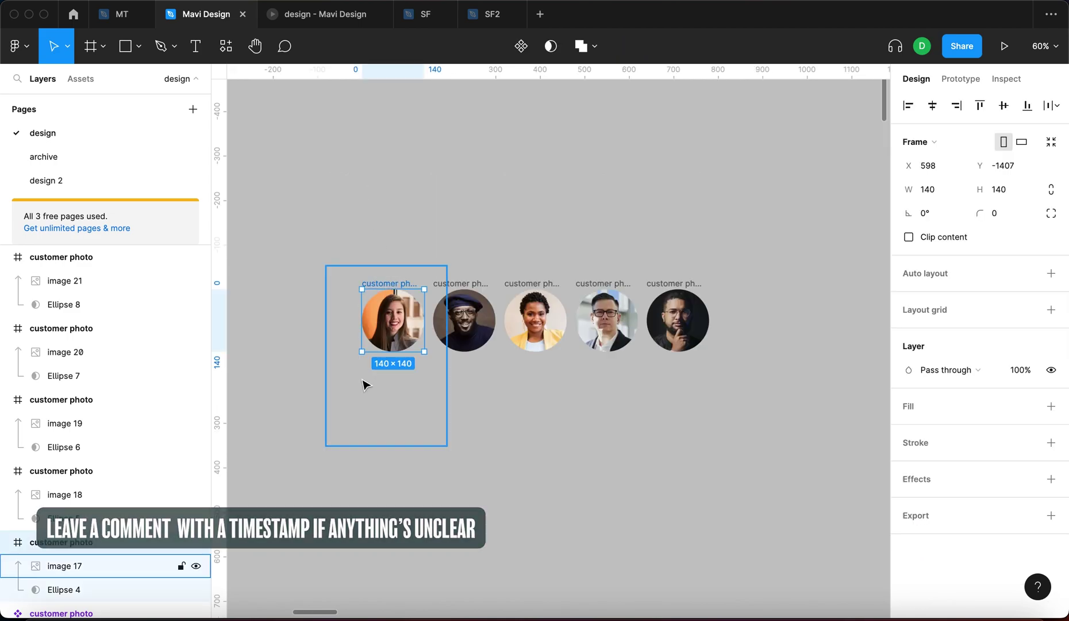
click(349, 346)
scroll(317, 339, up, 5)
click(8, 543)
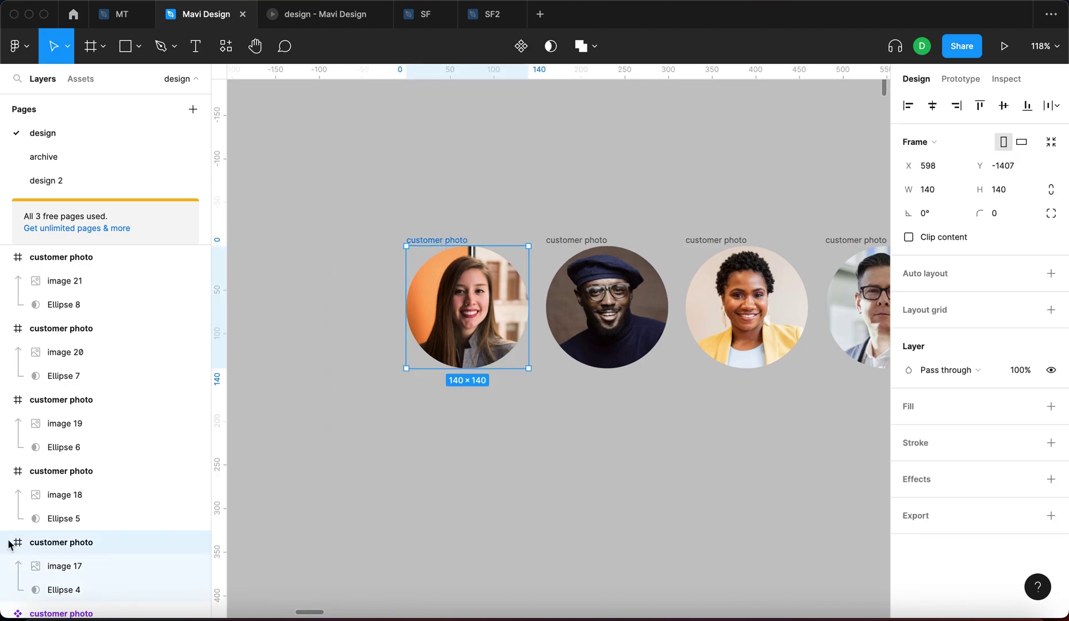
click(524, 465)
scroll(566, 439, down, 5)
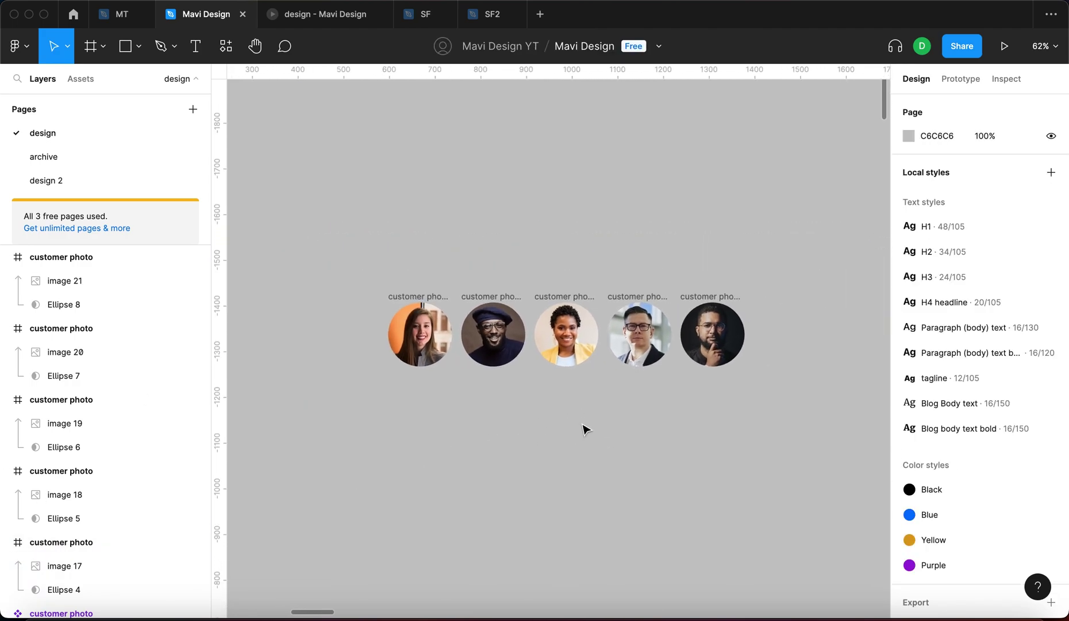
scroll(433, 430, up, 3)
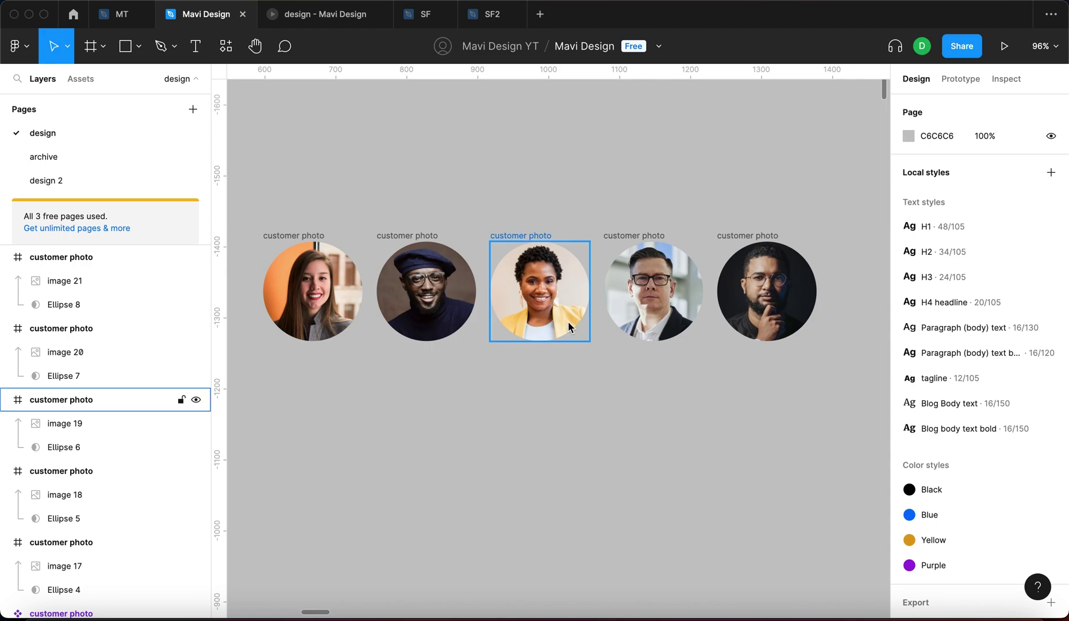
Select the third customer photo frame by its label and begin editing its name
click(527, 233)
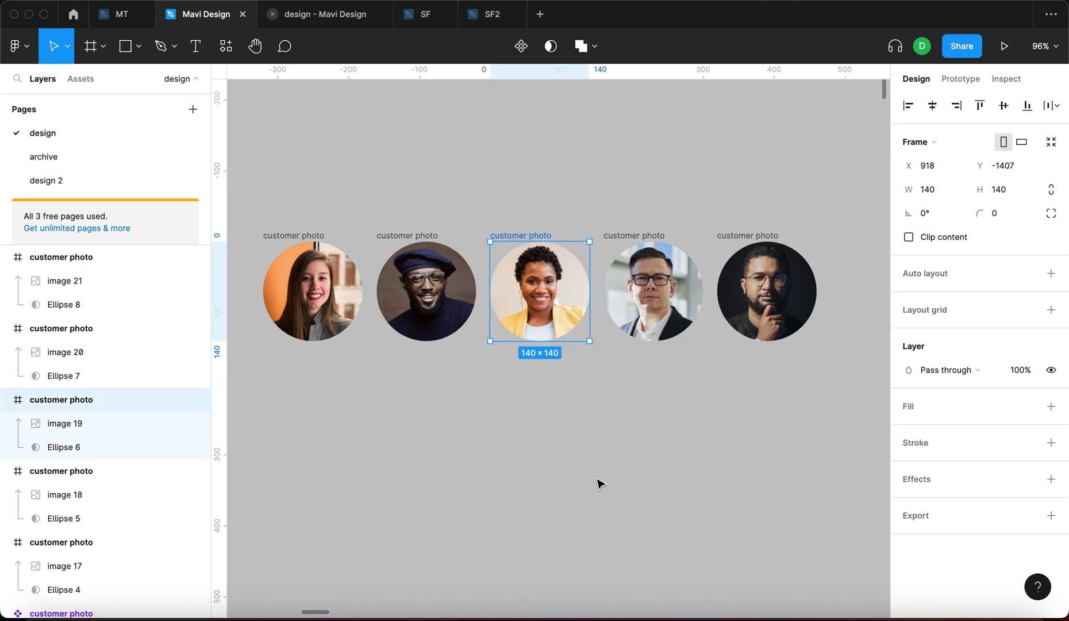
click(515, 220)
click(520, 236)
double_click(520, 235)
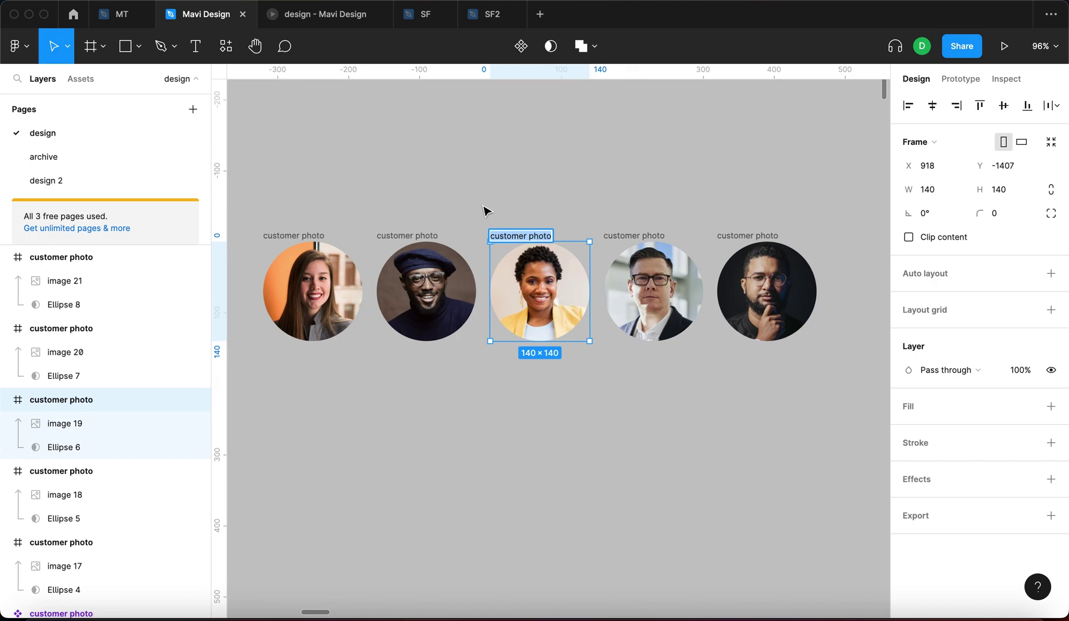
click(539, 184)
Alt-drag a loose copy of the yellow-jacket photo (image 19) below the row
click(581, 296)
drag(581, 296, 725, 471)
click(461, 437)
scroll(460, 437, down, 3)
scroll(461, 436, right, 4)
click(594, 432)
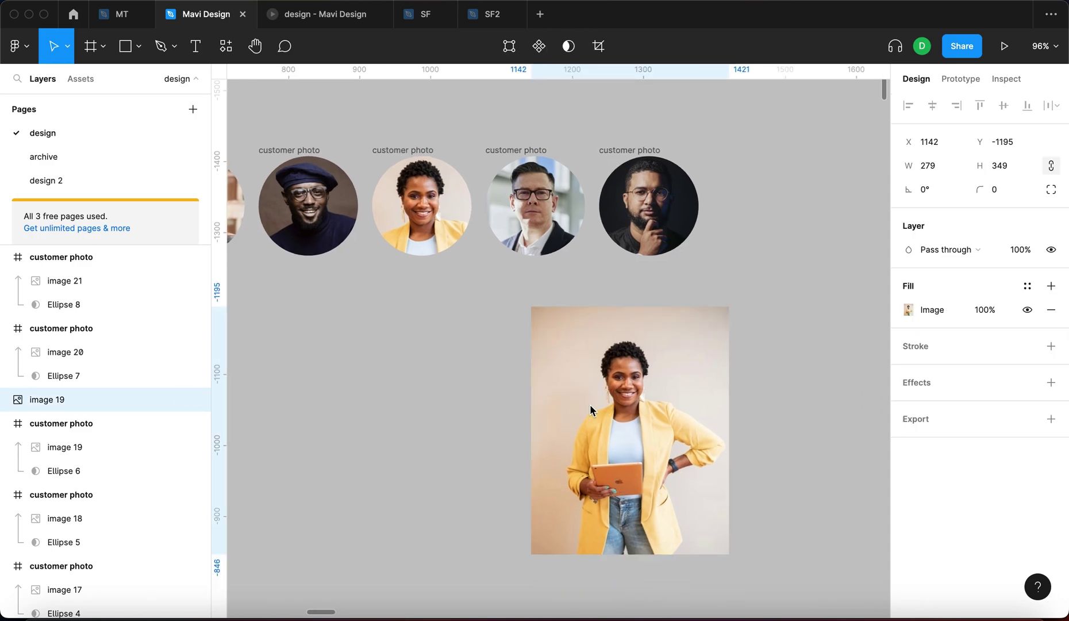
click(456, 403)
scroll(459, 408, up, 1)
scroll(460, 408, left, 3)
click(657, 437)
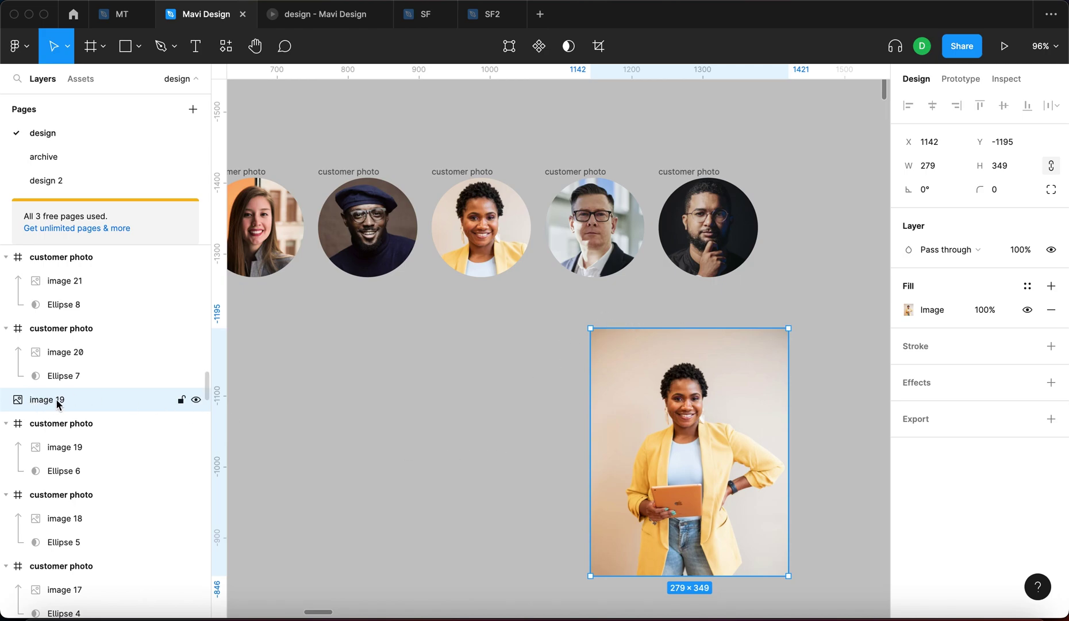
click(346, 415)
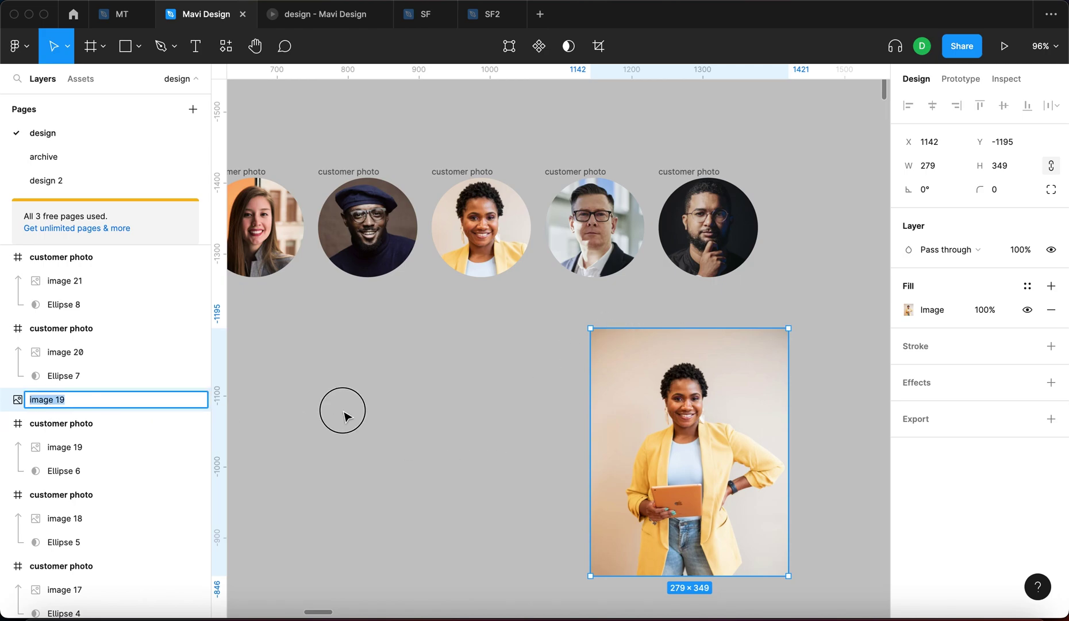
Rename the third photo frame to 'sdfasfasdf'
click(447, 170)
key(shift+2)
double_click(393, 184)
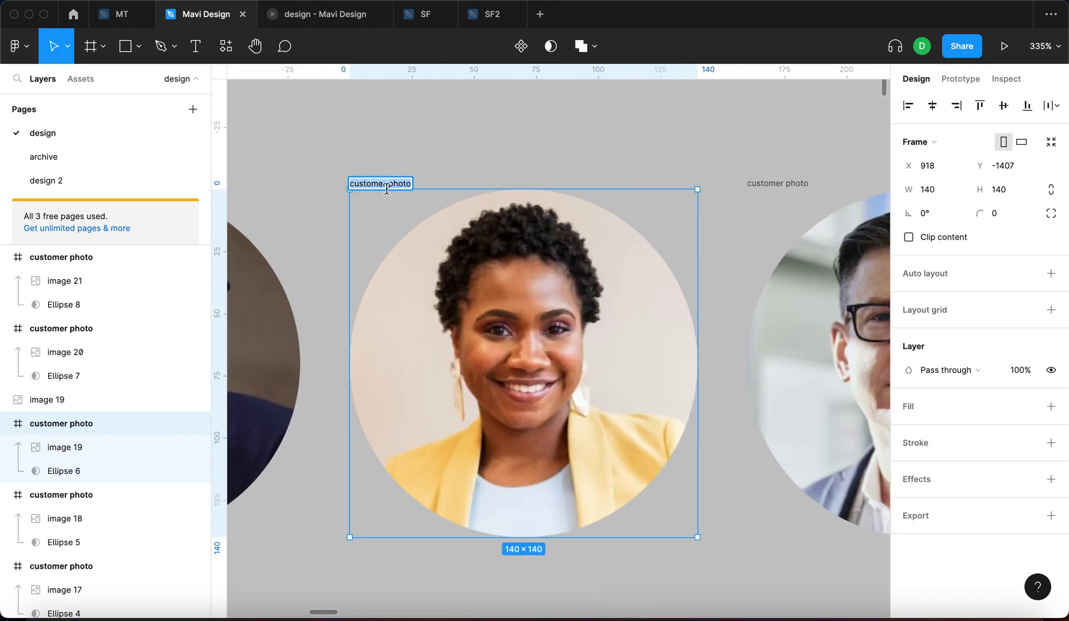
text(sdfasfasdf)
key(Return)
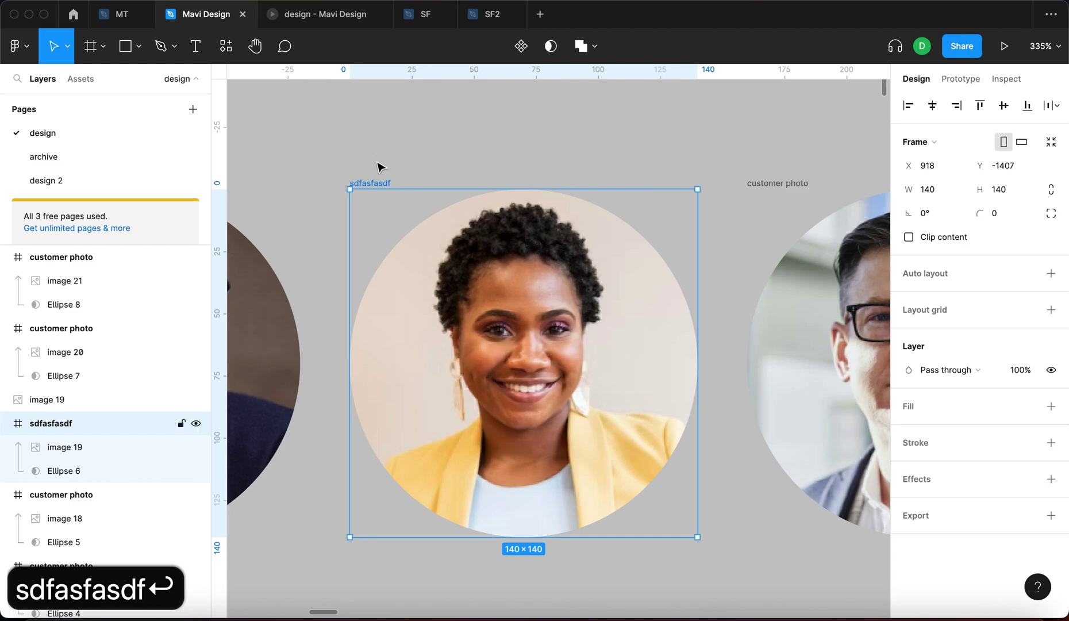
Try renaming the frame's layer, then reselect the test-named third frame
click(381, 167)
scroll(396, 166, down, 5)
click(403, 190)
double_click(41, 427)
click(371, 408)
scroll(408, 400, up, 2)
scroll(518, 325, down, 4)
scroll(506, 312, up, 2)
scroll(482, 183, left, 1)
scroll(483, 183, left, 3)
scroll(482, 183, up, 2)
click(506, 206)
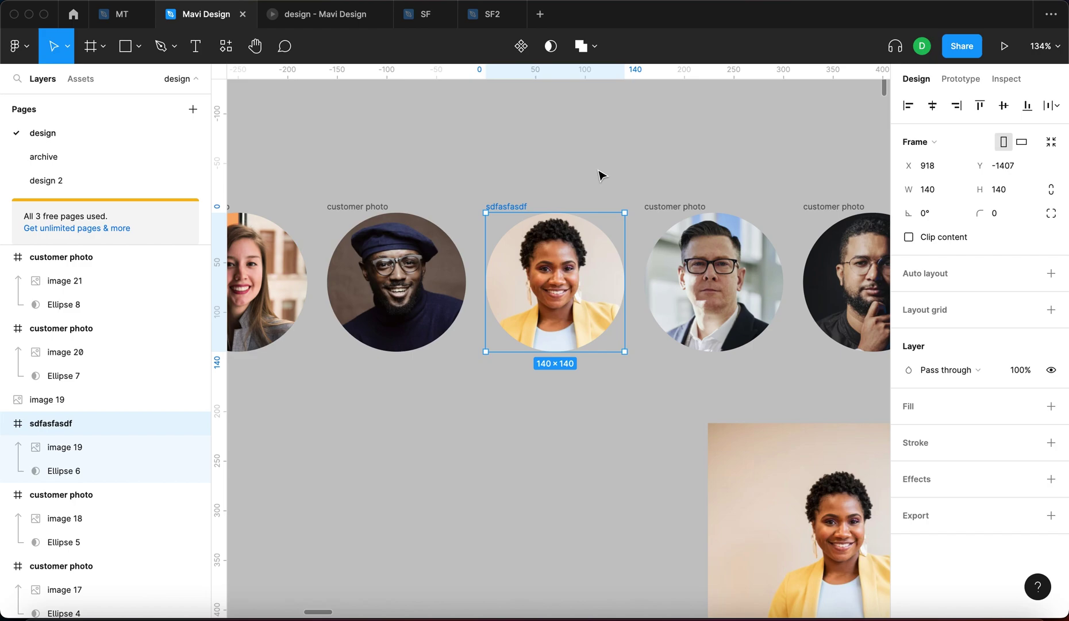
Rename the third frame back to 'customer photo' with ⌘R
key(super+r)
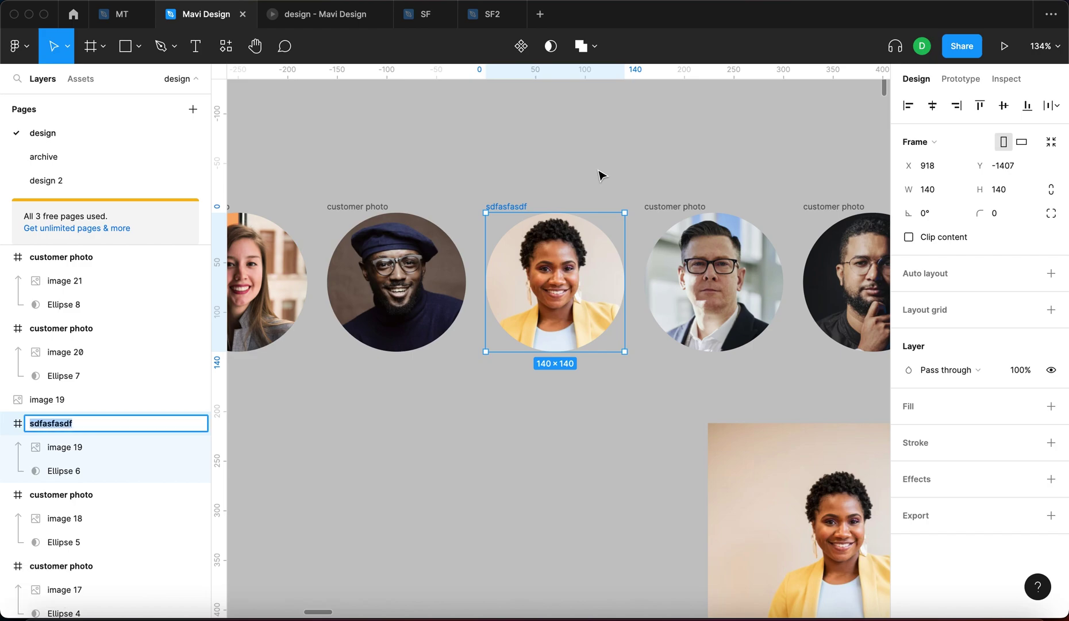
text(custome)
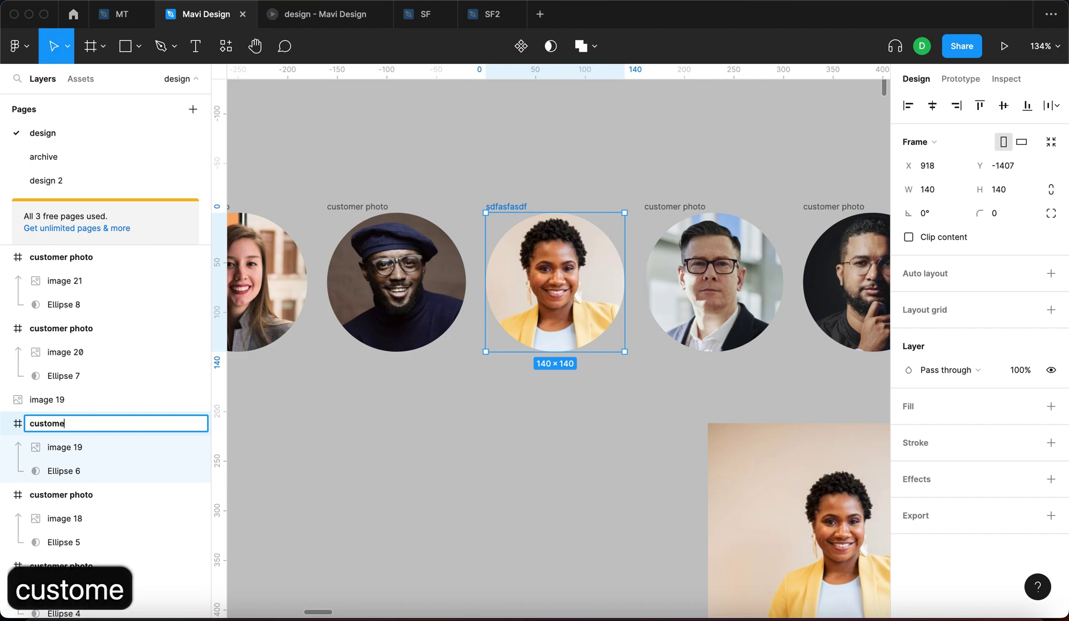
text(r photo)
key(Return)
click(613, 159)
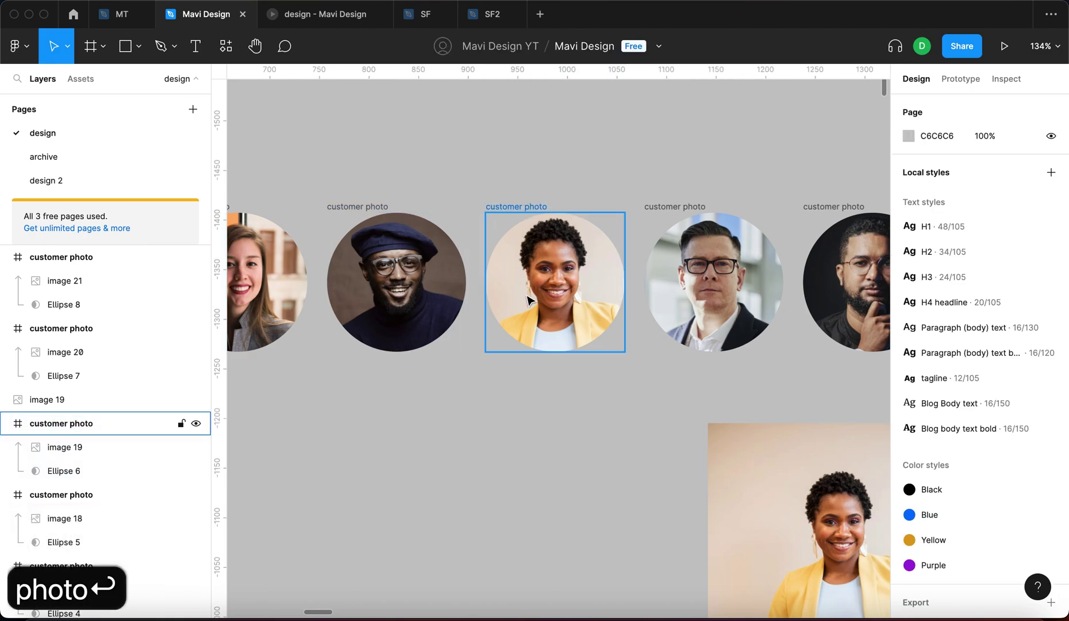
Start renaming the second frame, then cancel without changing its name
click(384, 213)
scroll(543, 170, left, 5)
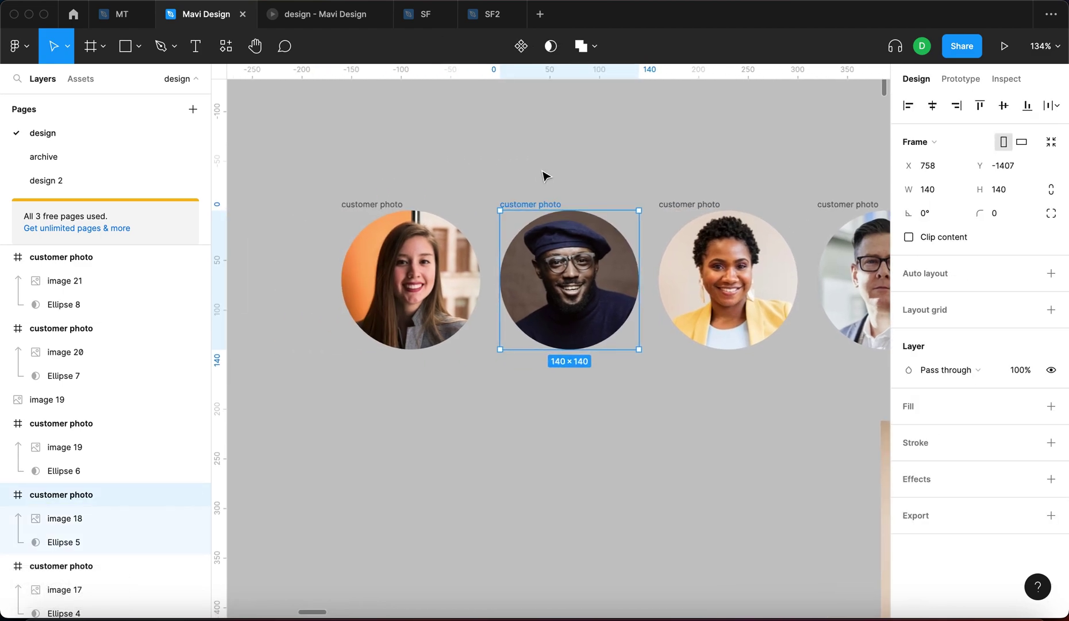
key(super+r)
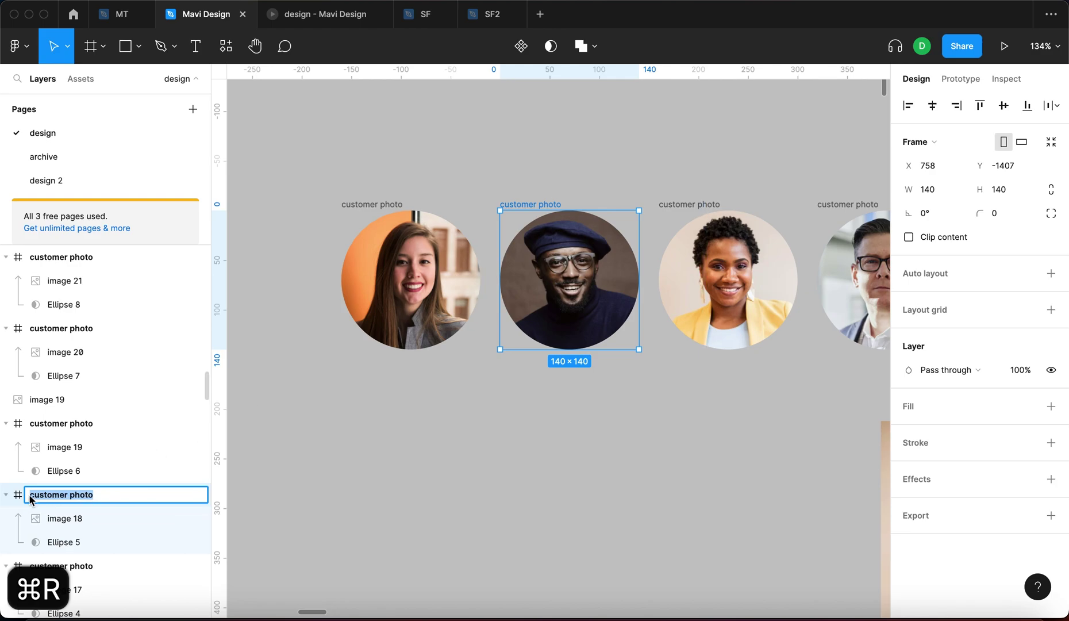
click(29, 495)
key(super+a)
click(351, 511)
Rename the first photo frame to 'rename'
click(446, 234)
key(super+r)
scroll(253, 490, down, 2)
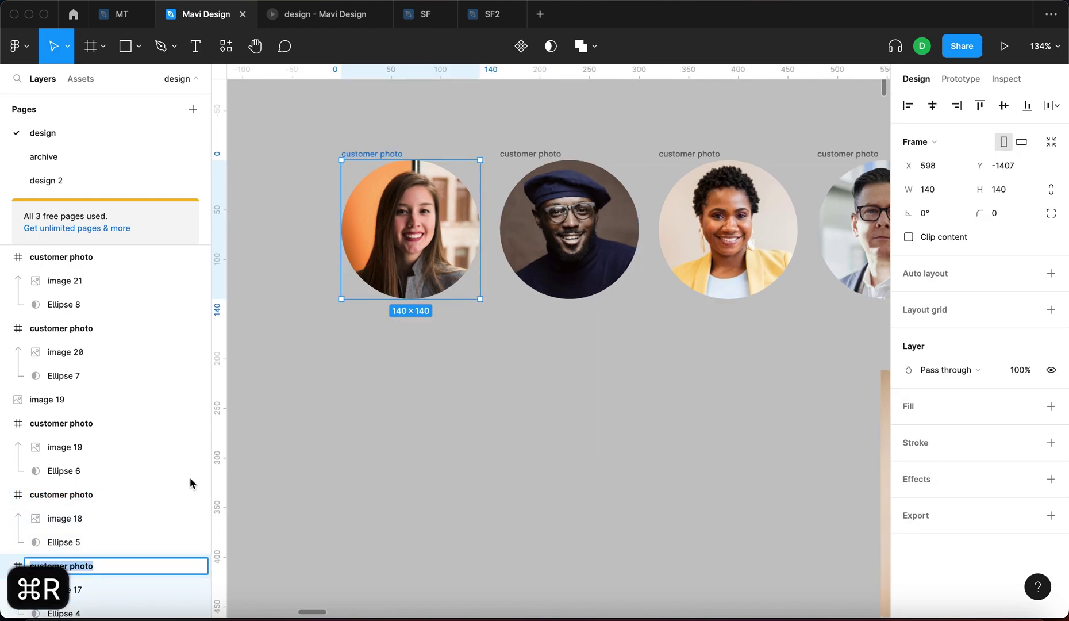
scroll(173, 483, down, 1)
text(rename)
key(Return)
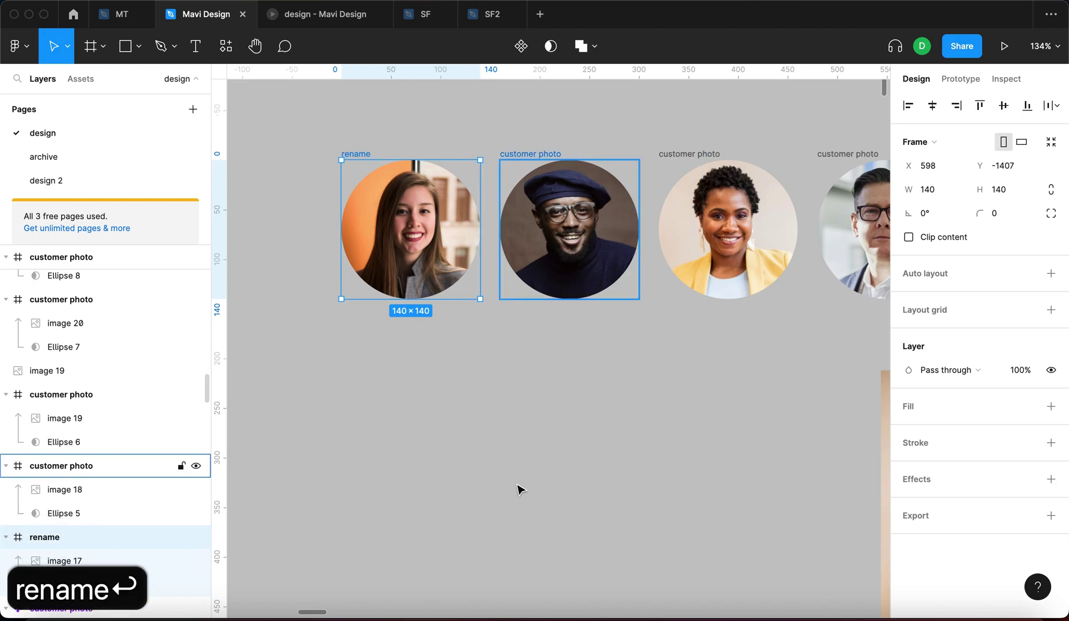
click(526, 488)
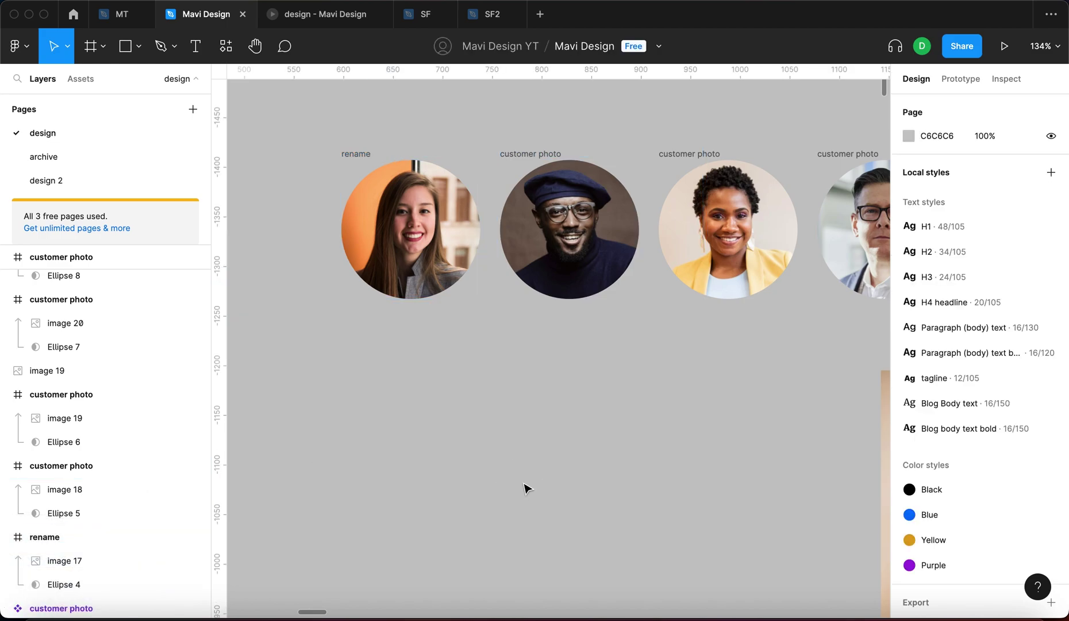
Undo the first frame's rename and select the loose yellow-jacket photo copy
key(super+z)
key(super+z)
scroll(456, 410, right, 6)
scroll(599, 435, down, 4)
click(599, 435)
Delete the loose photo copy and widen the spacing between the five frames
key(BackSpace)
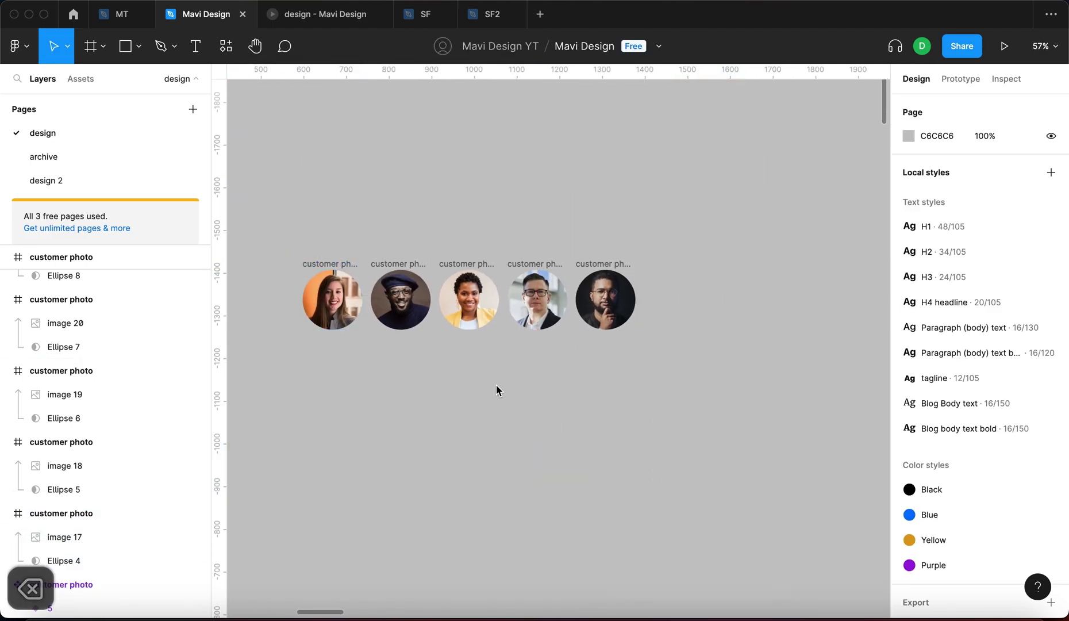
scroll(573, 384, left, 3)
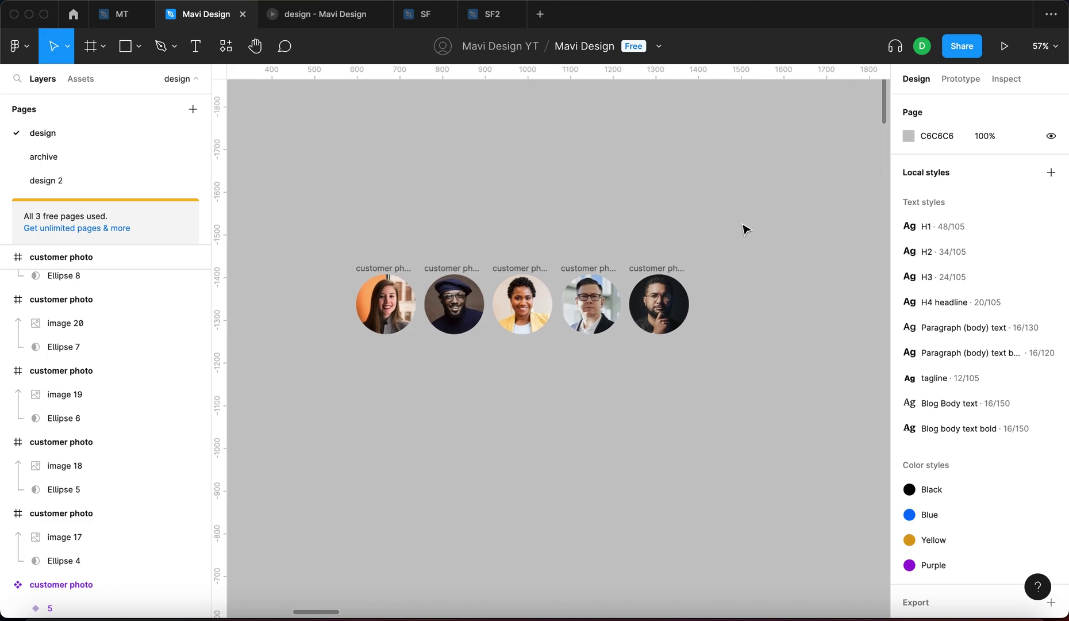
drag(694, 251, 369, 382)
drag(907, 261, 1002, 256)
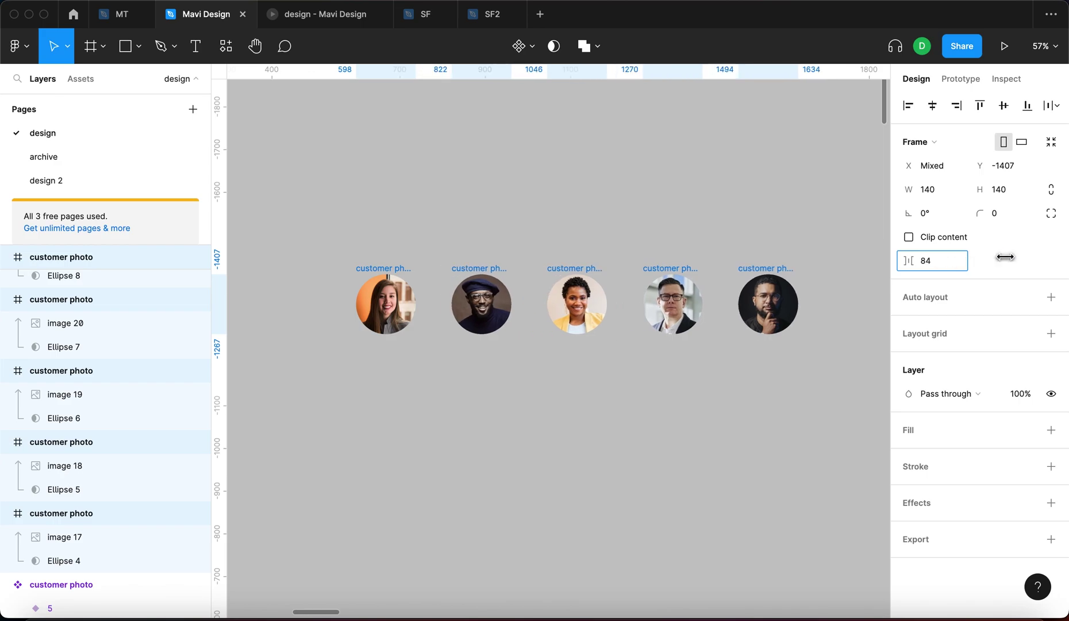
click(599, 232)
Duplicate the photo row below the original and scale the copy to 2x
scroll(516, 224, right, 3)
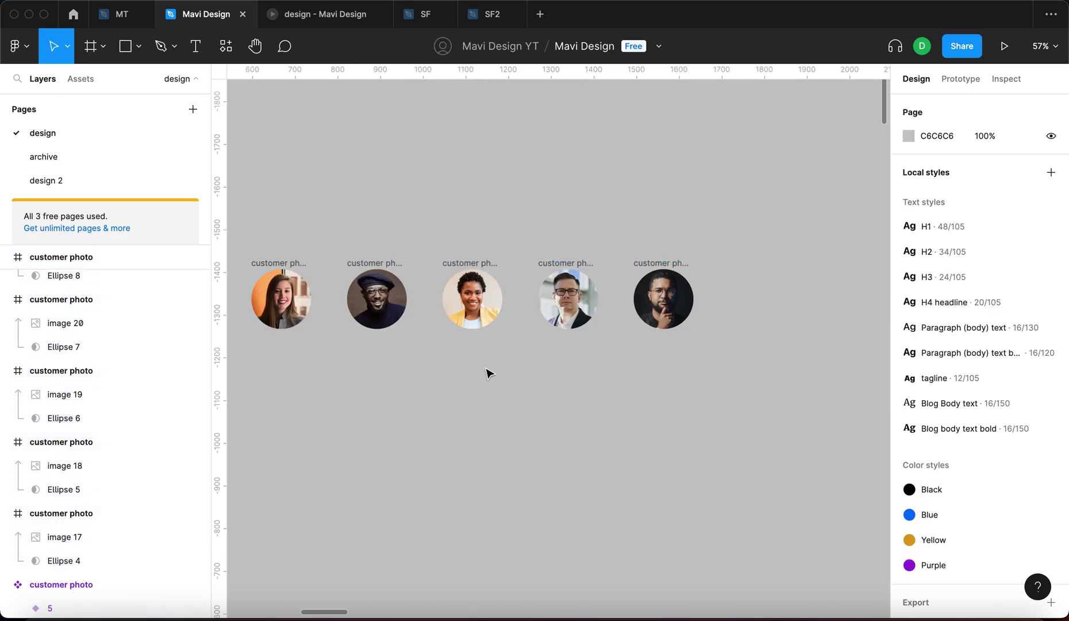
scroll(506, 356, left, 3)
drag(777, 312, 315, 185)
drag(359, 264, 359, 376)
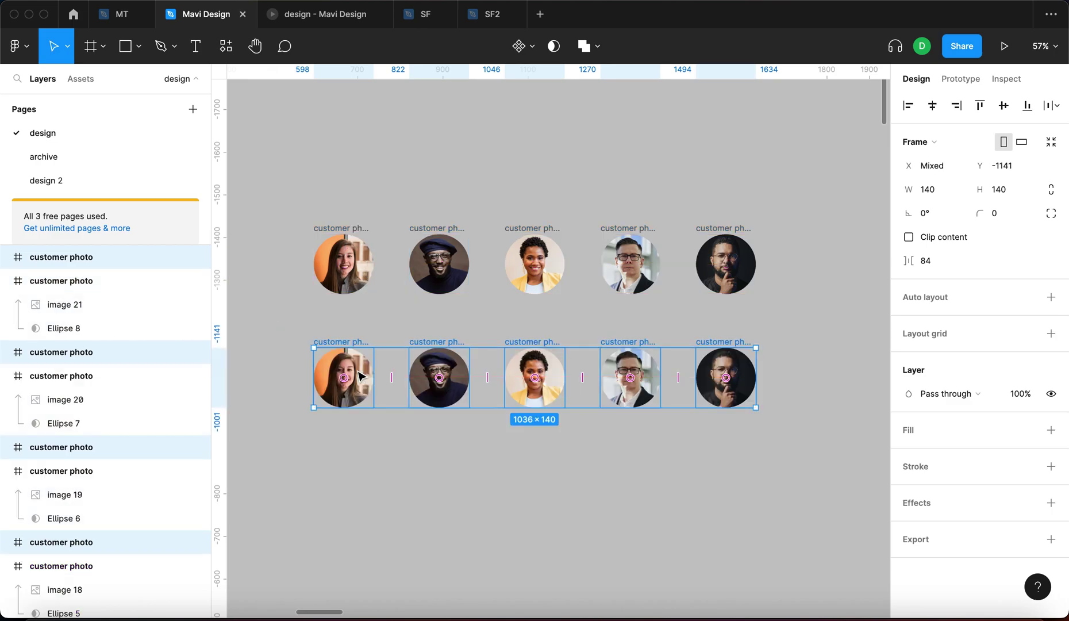
key(k)
text(2x)
key(Return)
Nudge the beret-man frame and reduce the gap between frames to 30
scroll(339, 387, down, 1)
scroll(339, 387, down, 5)
drag(339, 382, 417, 398)
drag(908, 260, 709, 296)
key(Escape)
scroll(460, 391, up, 5)
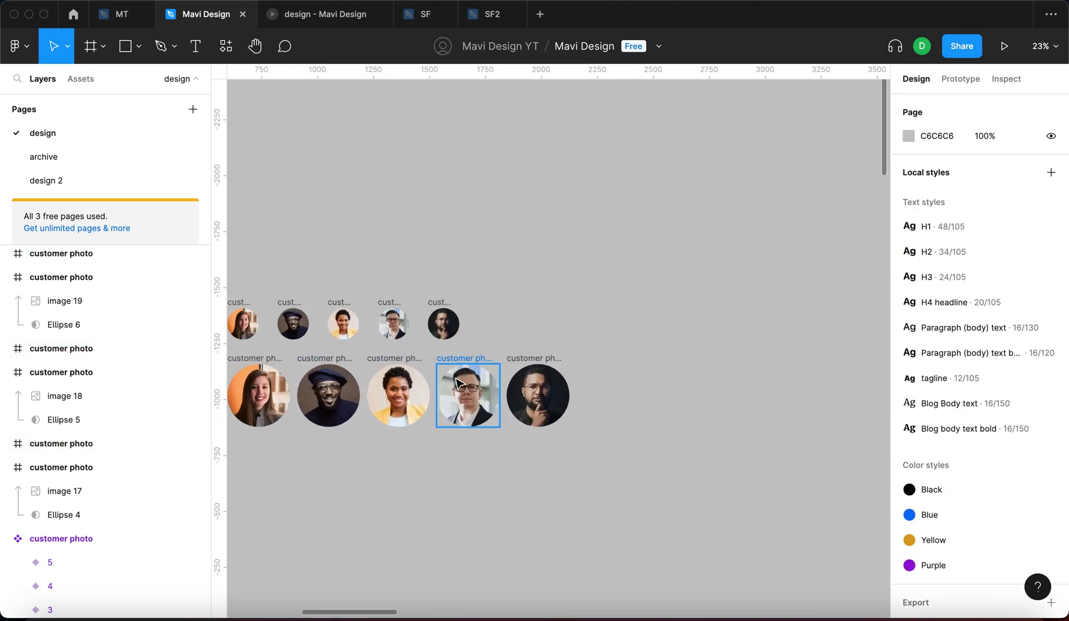
Alt-drag a copy of the row upward, scale it to 50%, and left-align it
drag(300, 258, 804, 370)
drag(669, 340, 676, 242)
key(k)
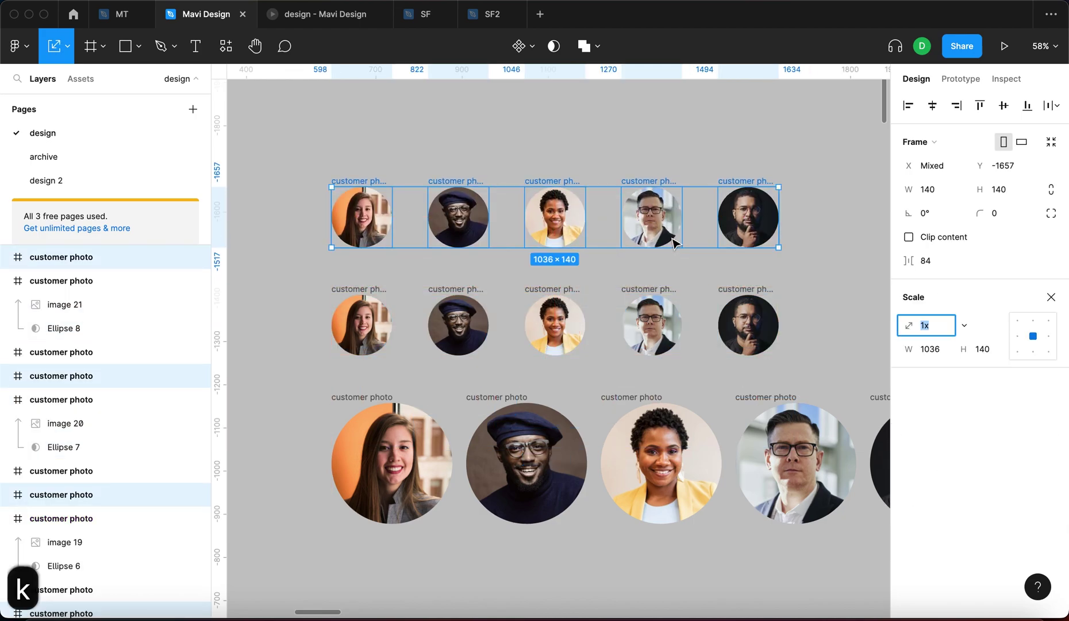
text(50)
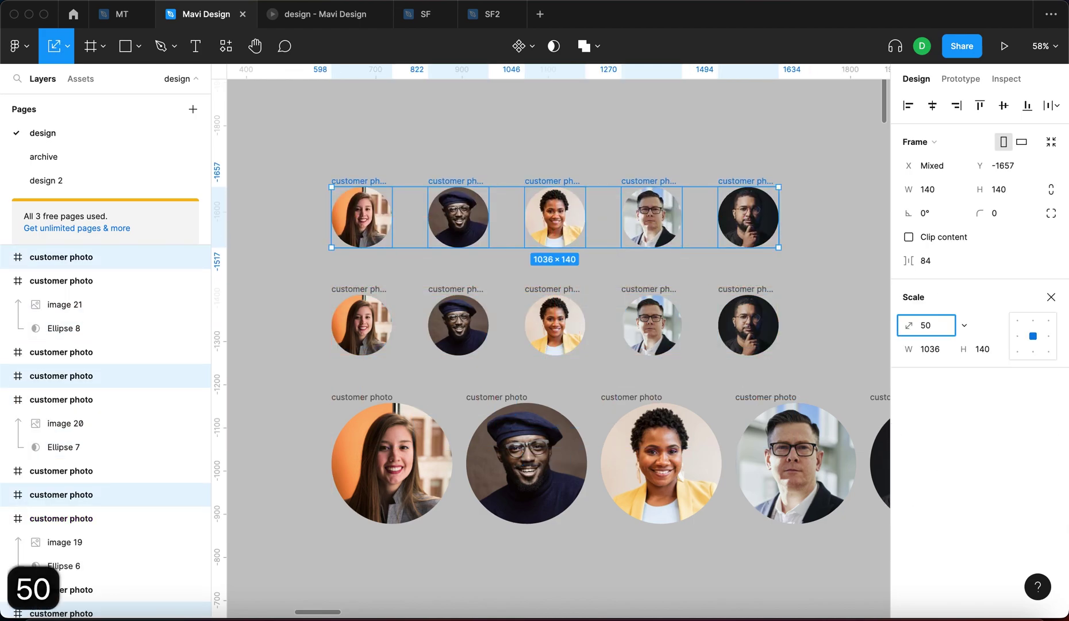
text(%)
key(Return)
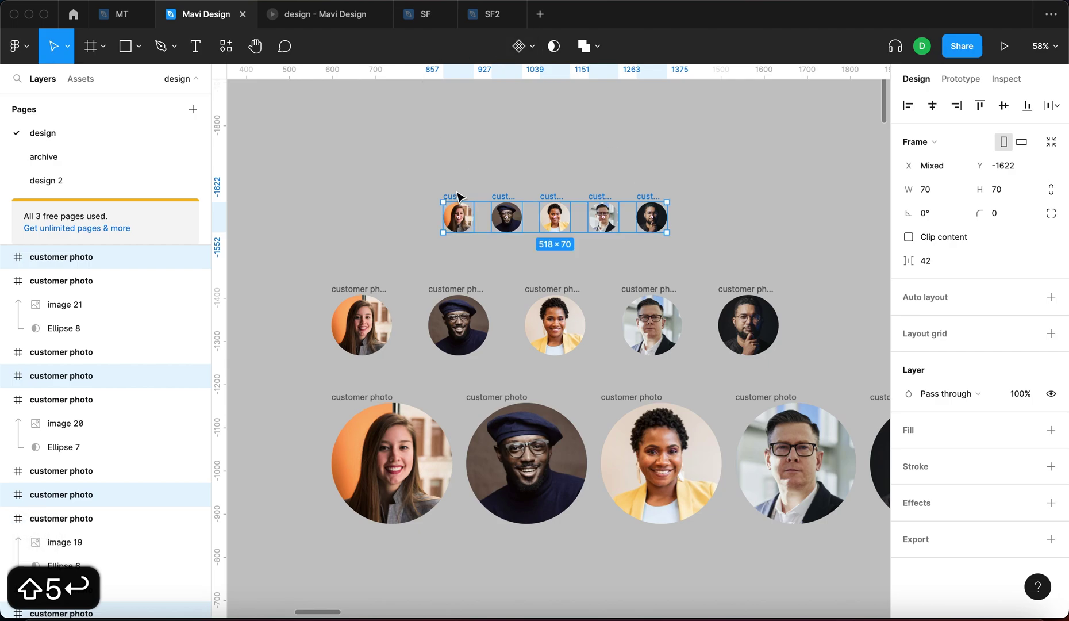
drag(458, 195, 346, 215)
click(697, 191)
Pan around and reselect the small row's five frames to check their placement
scroll(620, 189, down, 5)
scroll(517, 259, right, 2)
scroll(575, 270, up, 4)
scroll(547, 286, down, 2)
scroll(548, 286, left, 2)
scroll(548, 285, up, 1)
drag(393, 185, 632, 229)
click(656, 149)
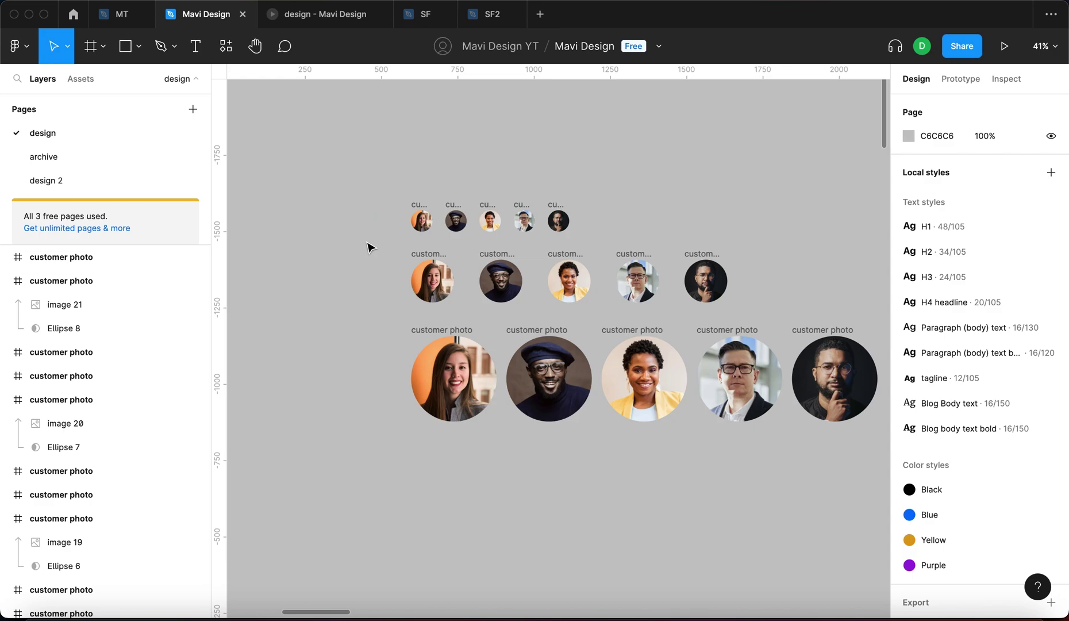
scroll(368, 248, right, 2)
scroll(368, 247, down, 1)
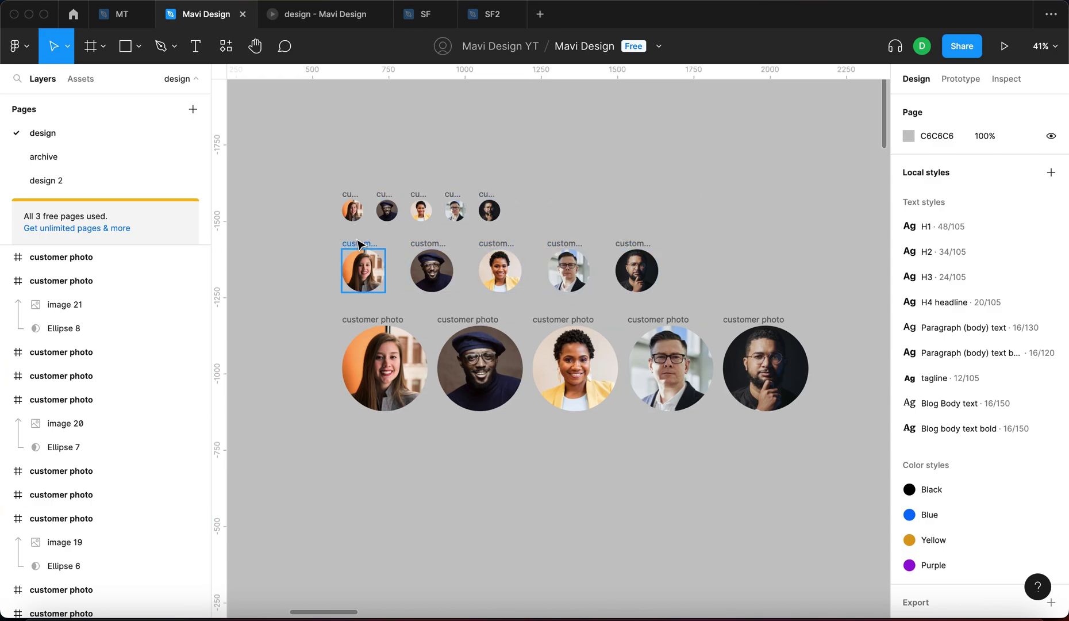
Marquee-select the five 140-px middle-row frames and press ⌘R for Rename layers
scroll(358, 244, up, 5)
scroll(362, 246, down, 4)
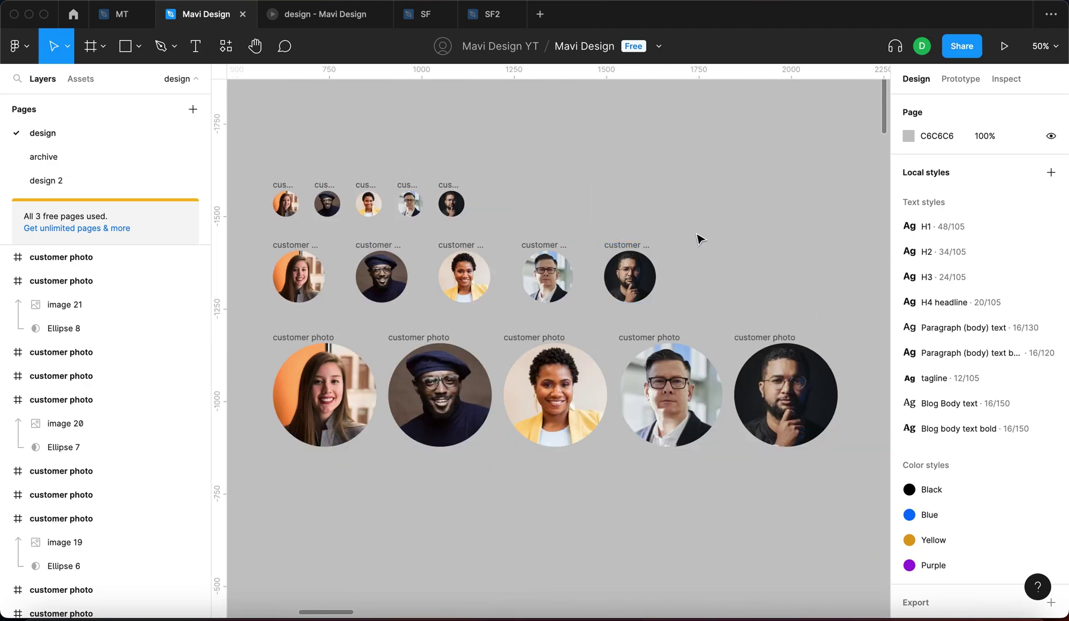
scroll(747, 233, left, 1)
scroll(747, 232, down, 1)
scroll(511, 226, up, 3)
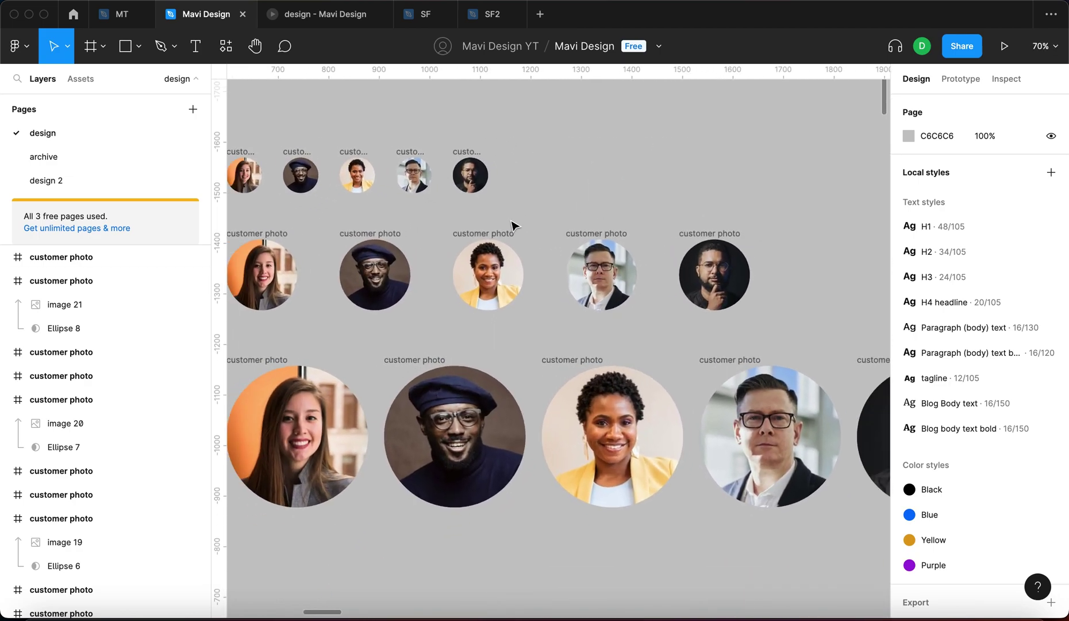
scroll(511, 226, down, 3)
drag(296, 213, 713, 287)
key(super+r)
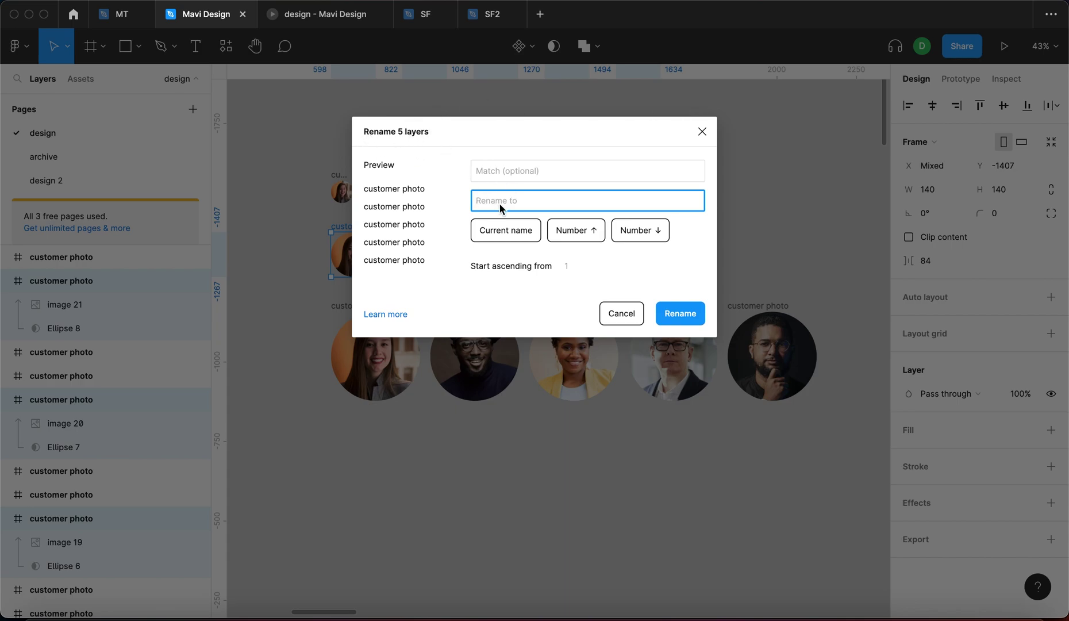
Enter 'photo' as the Match text in the Rename layers dialog
click(519, 178)
click(589, 198)
click(618, 167)
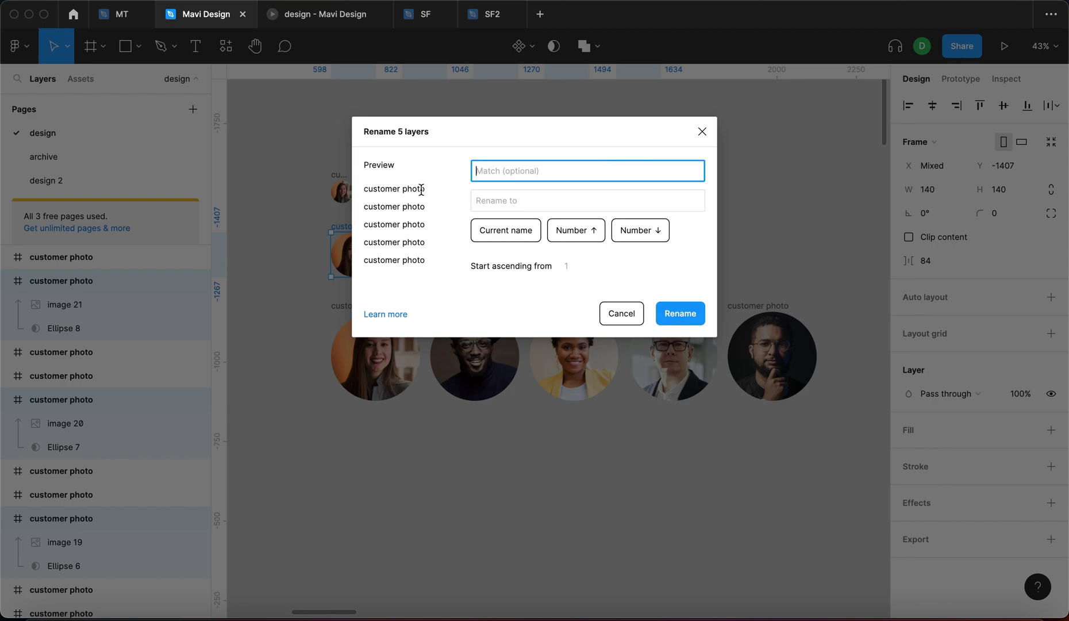
key(BackSpace)
text(photo)
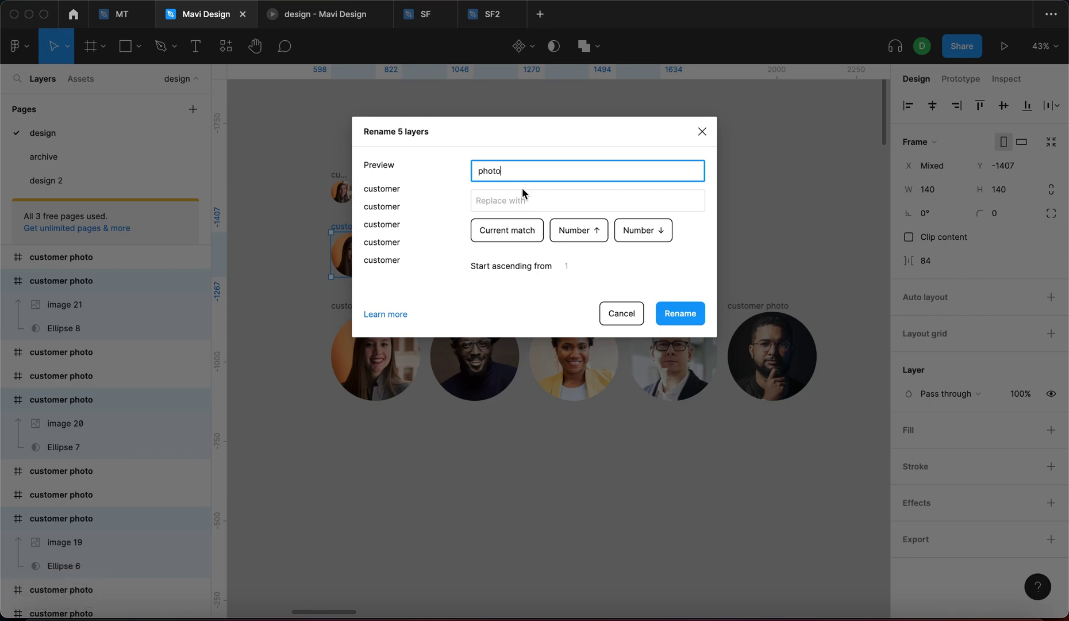
double_click(489, 170)
click(518, 170)
drag(518, 170, 470, 172)
click(481, 172)
Leave Replace with empty after trying 'avatar', and apply the rename
click(538, 203)
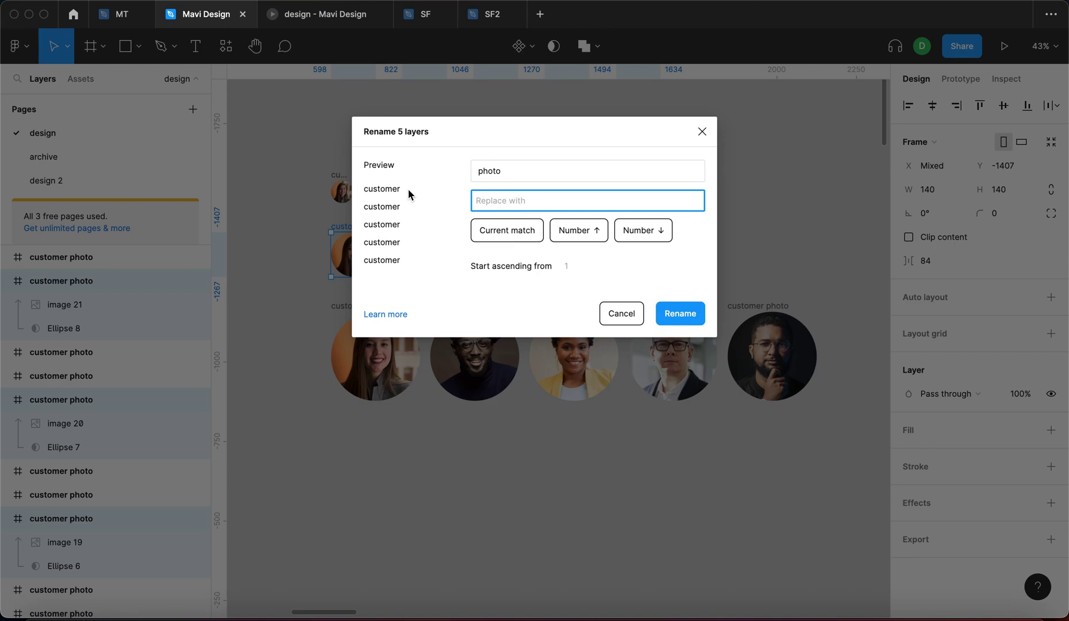
text(avatar)
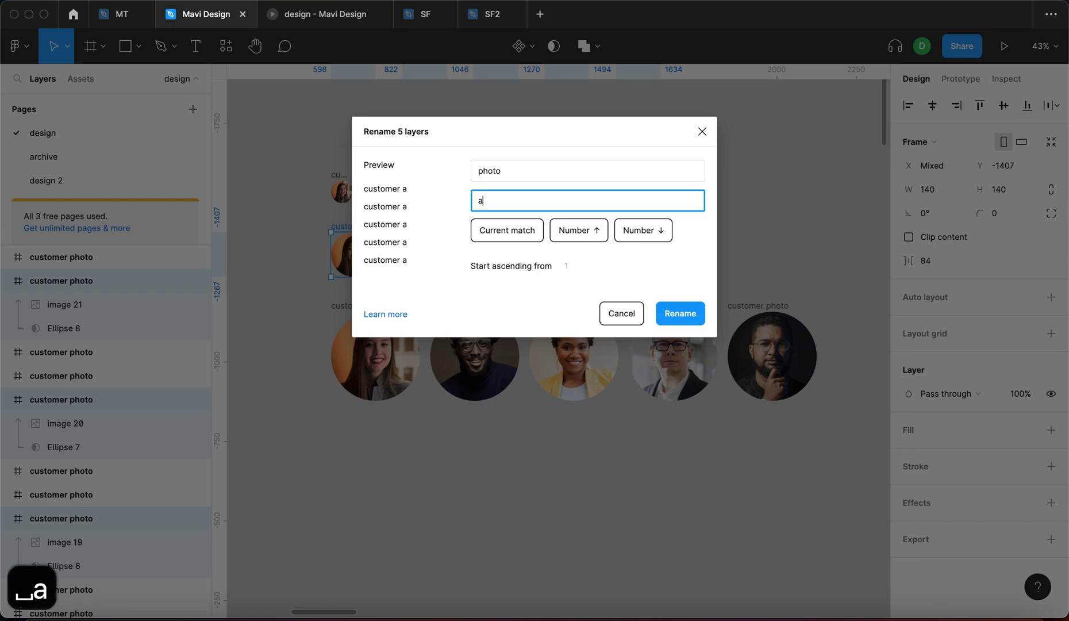
click(535, 172)
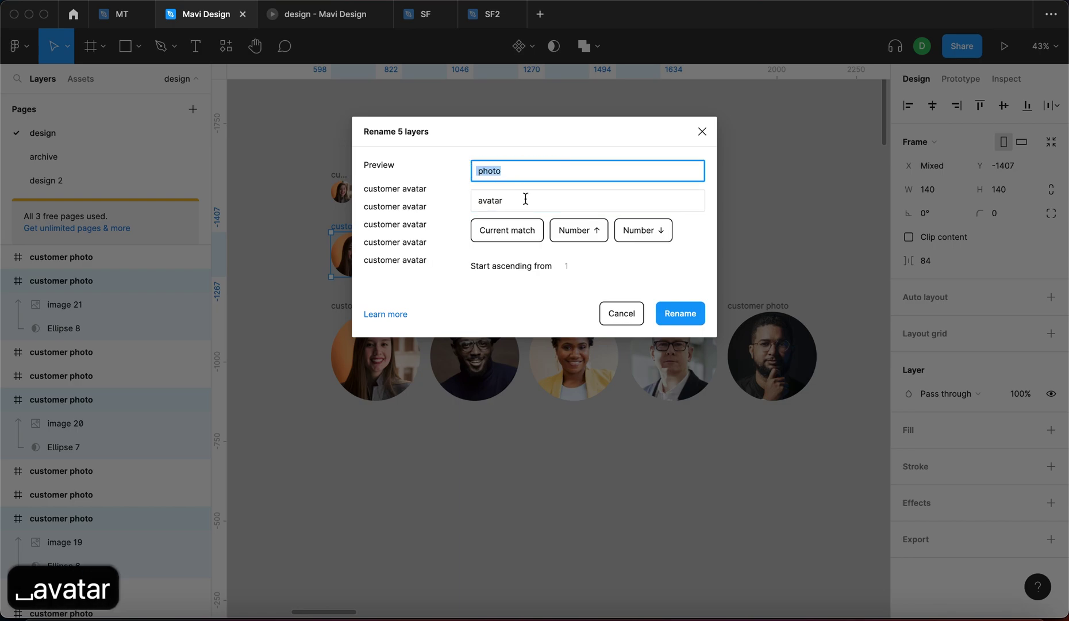
click(473, 200)
click(543, 201)
key(BackSpace)
key(BackSpace)
key(BackSpace)
key(BackSpace)
key(BackSpace)
key(BackSpace)
key(BackSpace)
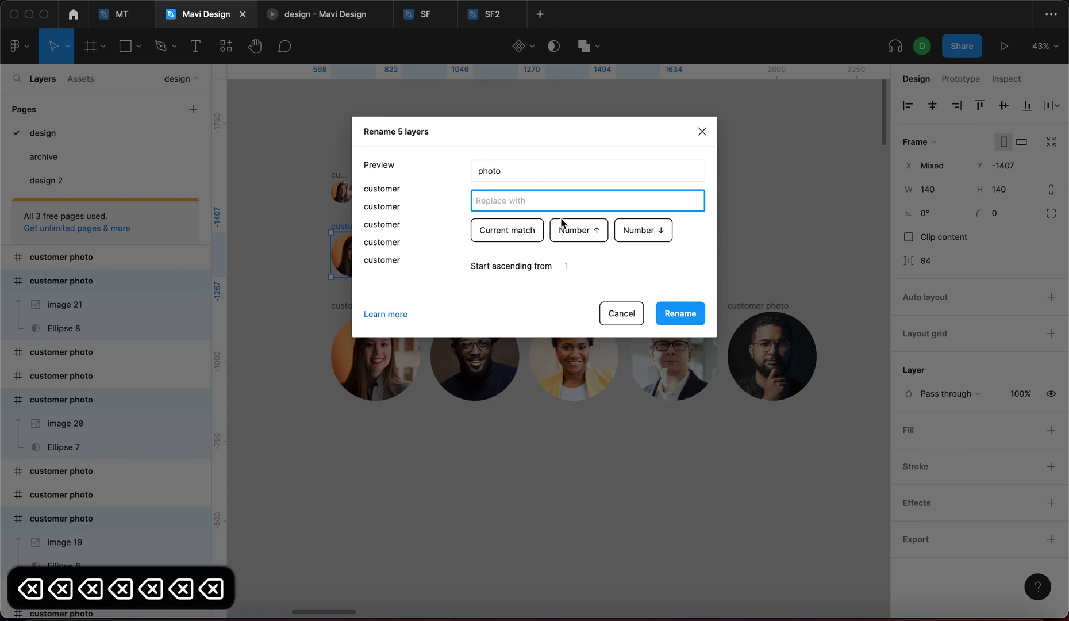
click(679, 313)
scroll(517, 288, up, 3)
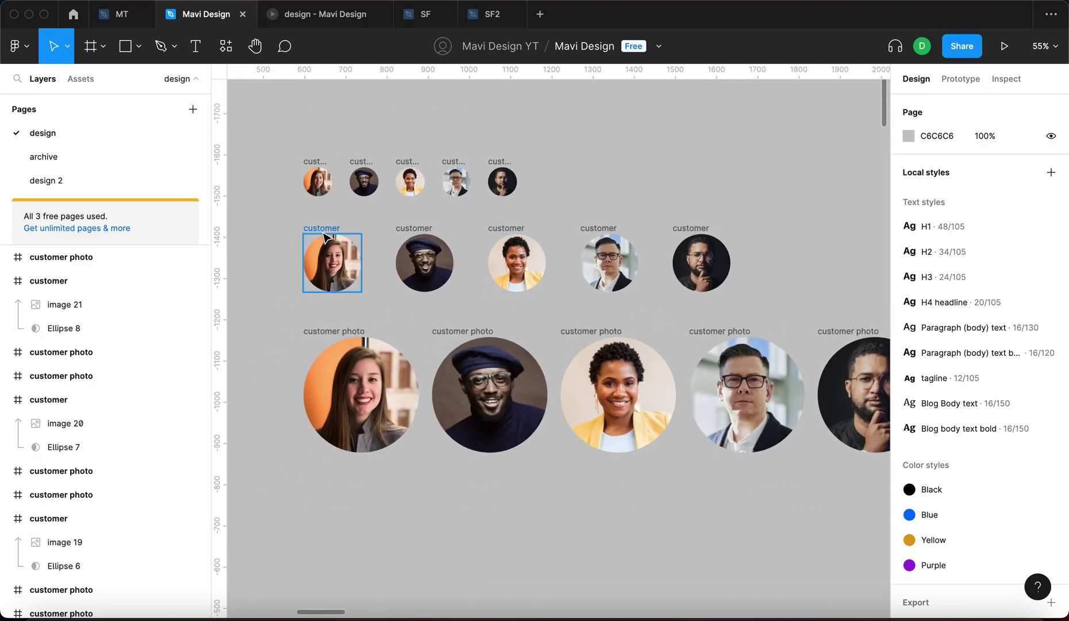
Select all five customer frames and open Rename layers with ⌘R
click(504, 299)
click(788, 298)
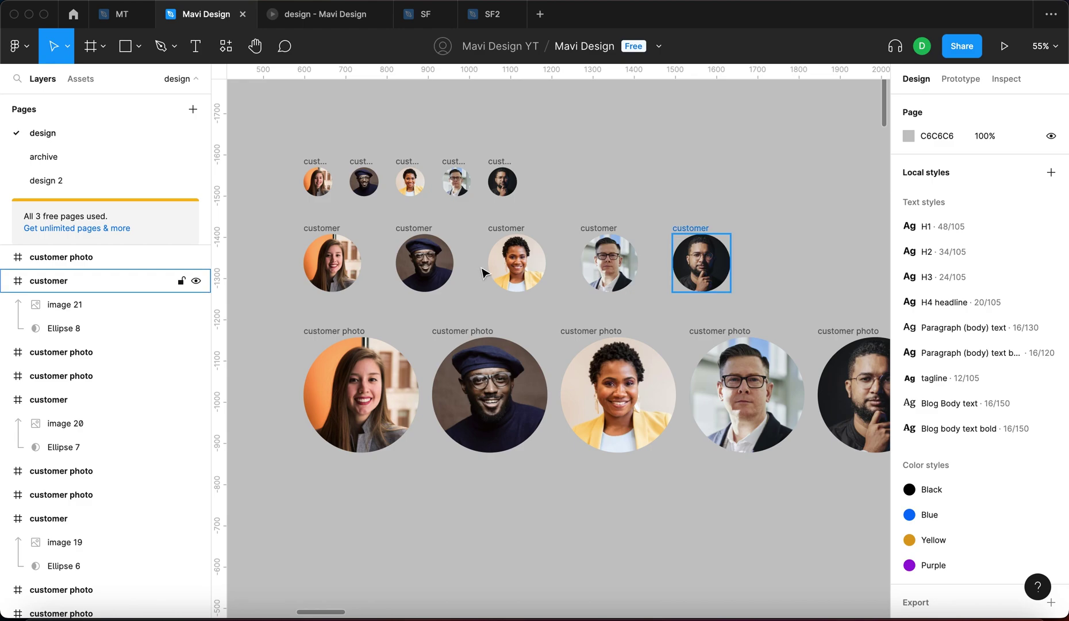
click(316, 233)
click(274, 215)
click(313, 227)
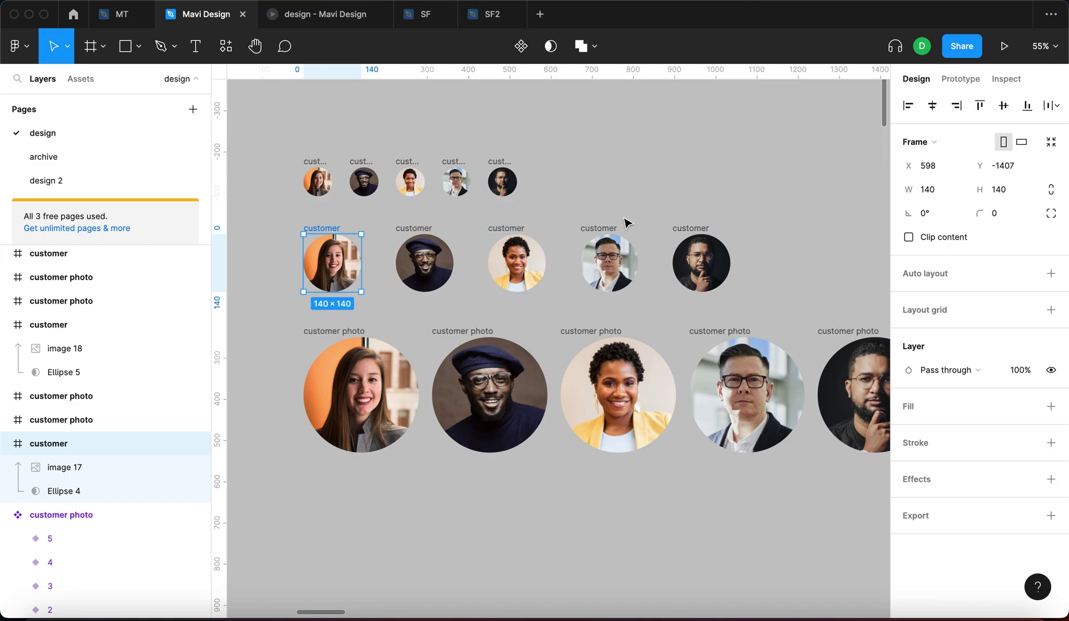
click(760, 190)
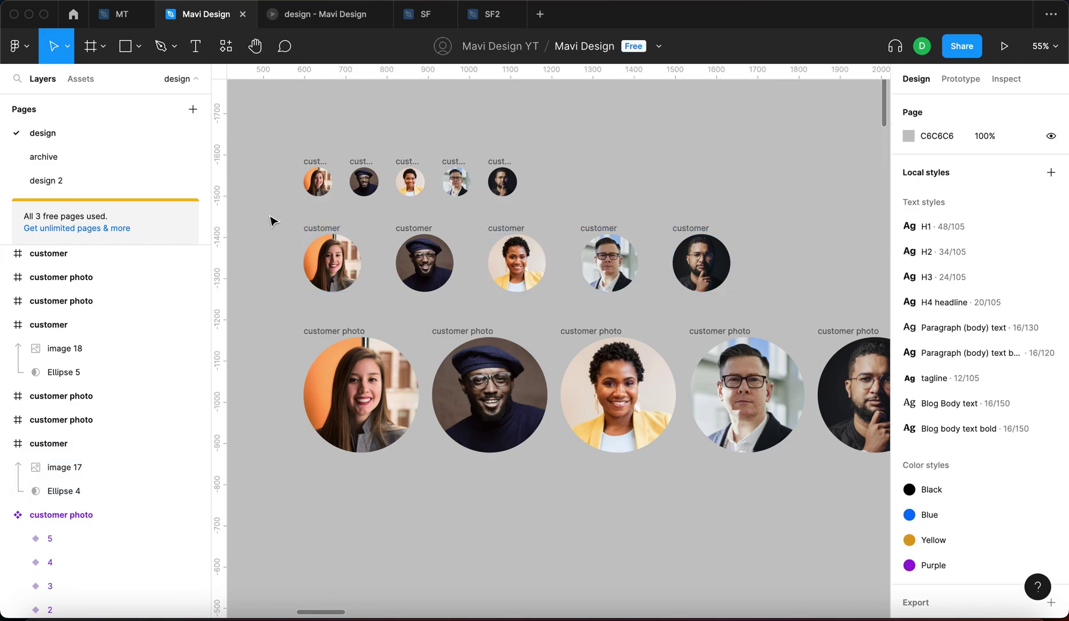
drag(260, 217, 801, 312)
key(super+r)
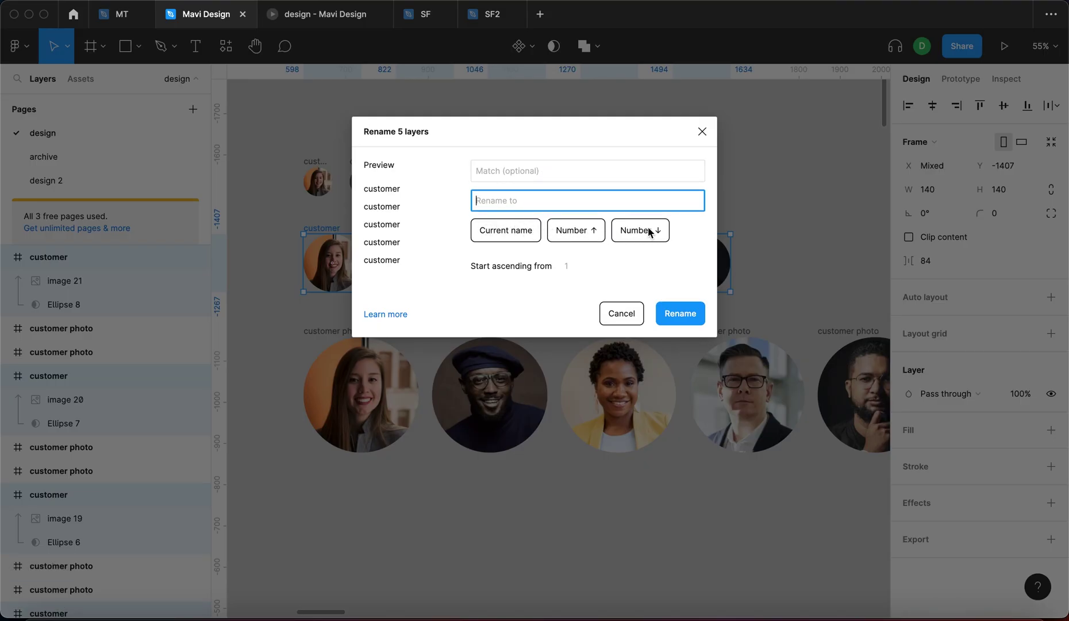
Set the rename pattern to 'customer_$nn' with ascending two-digit numbering
click(578, 233)
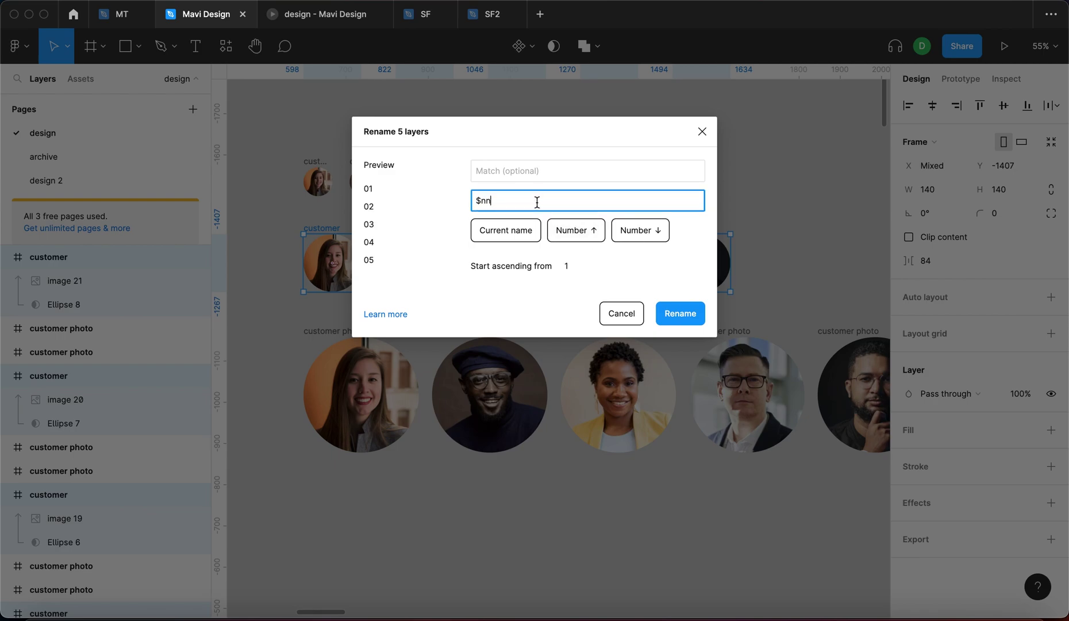
key(Left)
key(Left)
key(Left)
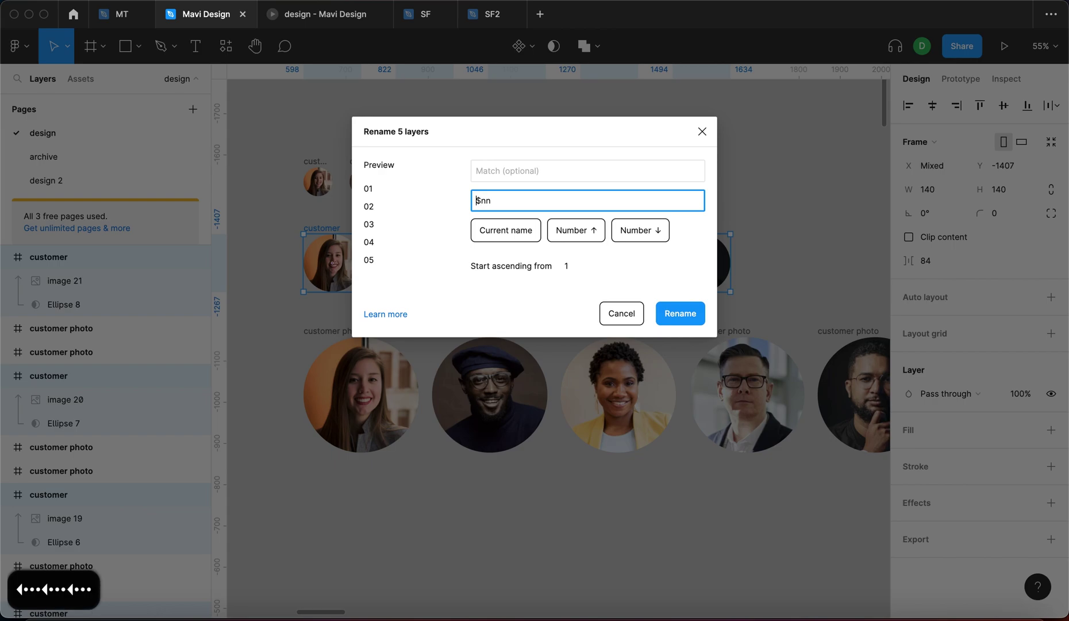
text(customer)
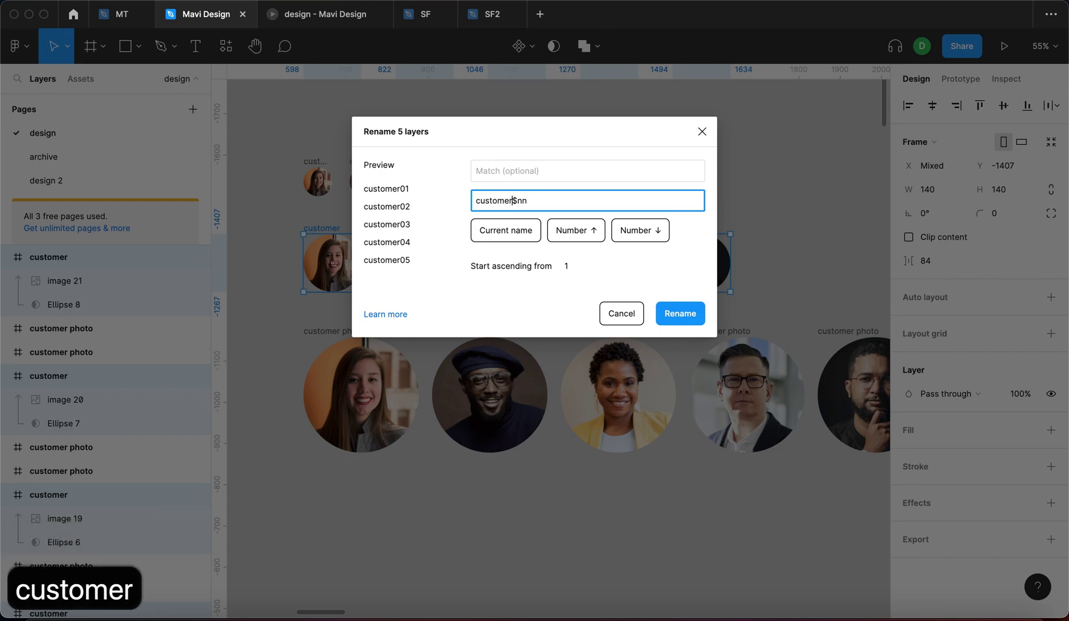
text(_)
drag(529, 201, 515, 200)
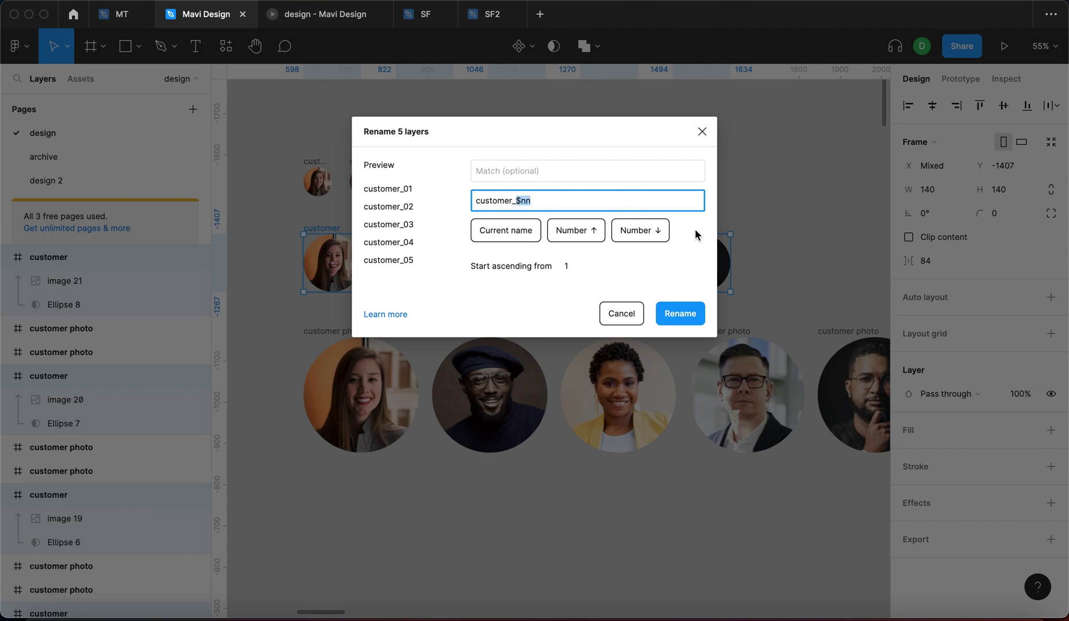
click(564, 203)
click(598, 171)
click(597, 202)
click(546, 167)
click(574, 201)
click(681, 312)
click(297, 255)
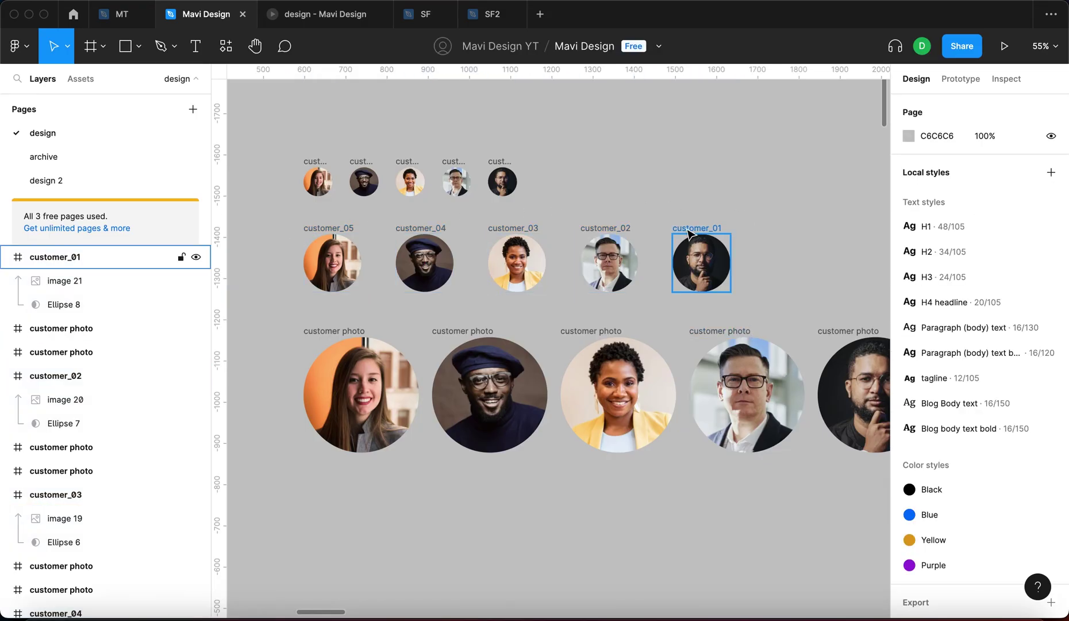
click(425, 231)
click(324, 230)
click(417, 230)
click(509, 230)
click(601, 230)
click(674, 228)
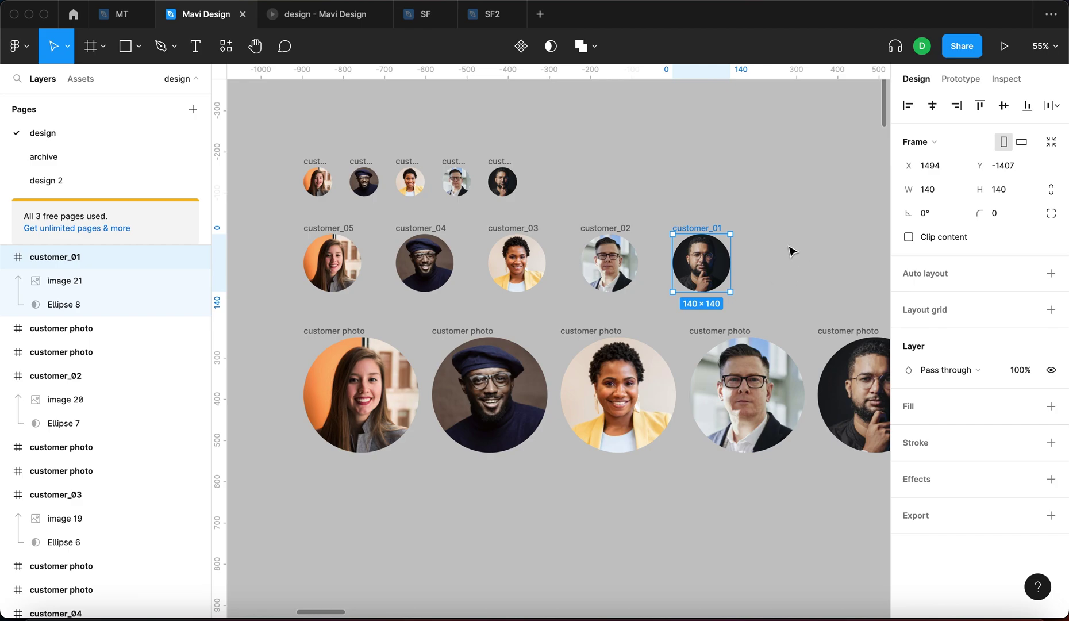
click(766, 276)
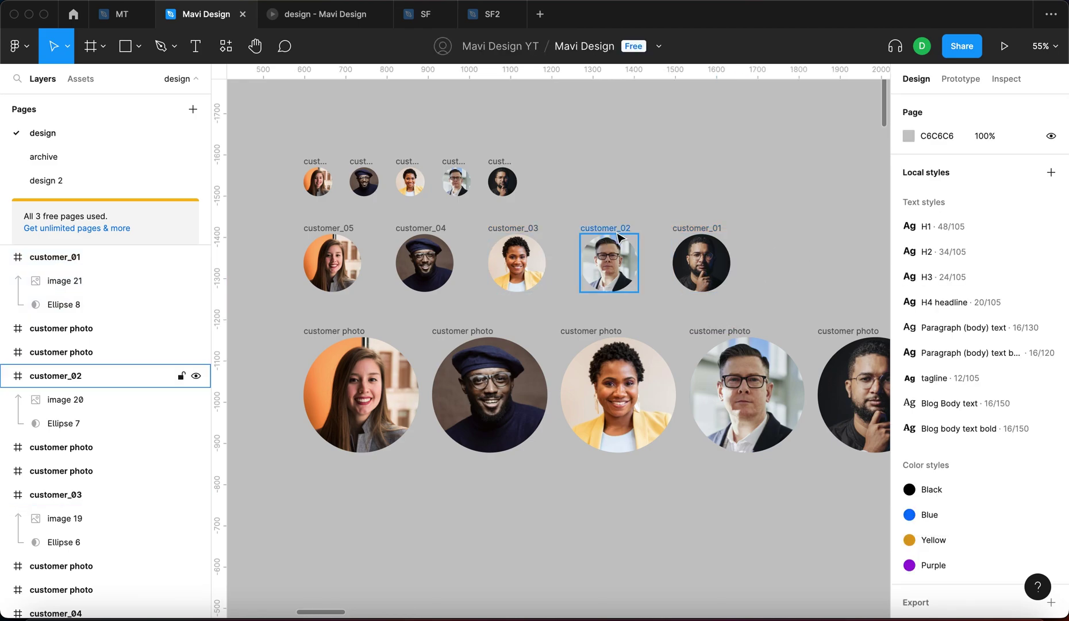
click(334, 237)
click(416, 233)
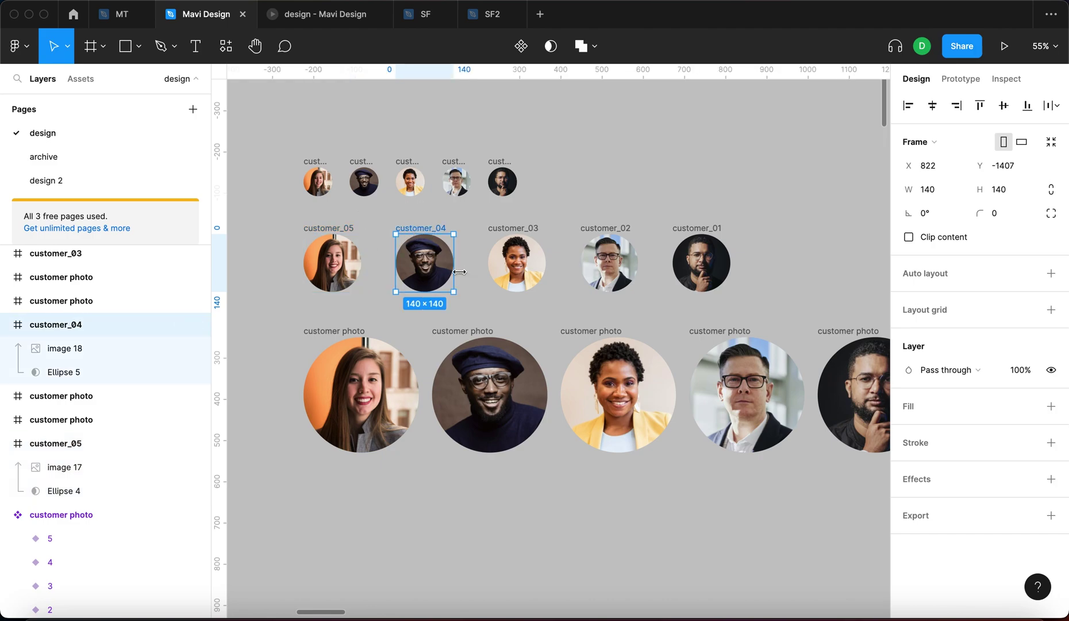
click(526, 228)
click(600, 233)
click(628, 220)
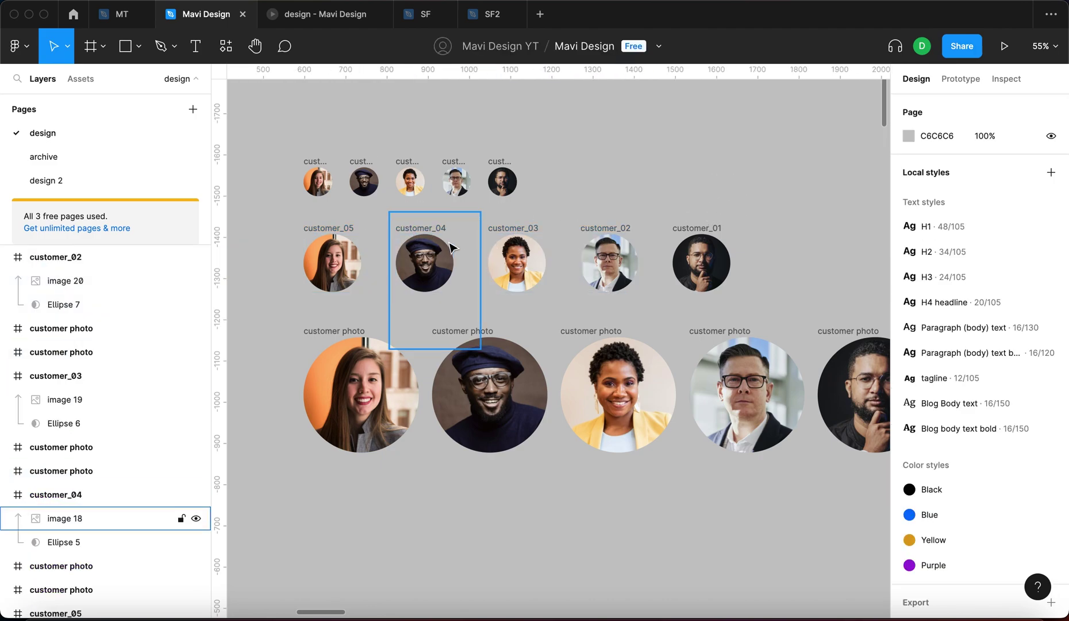
key(super+z)
key(super+z)
Batch-rename the five middle-row frames to customer_ with descending numbering, giving customer_01–05
key(super+z)
key(super+z)
key(super+z)
key(super+z)
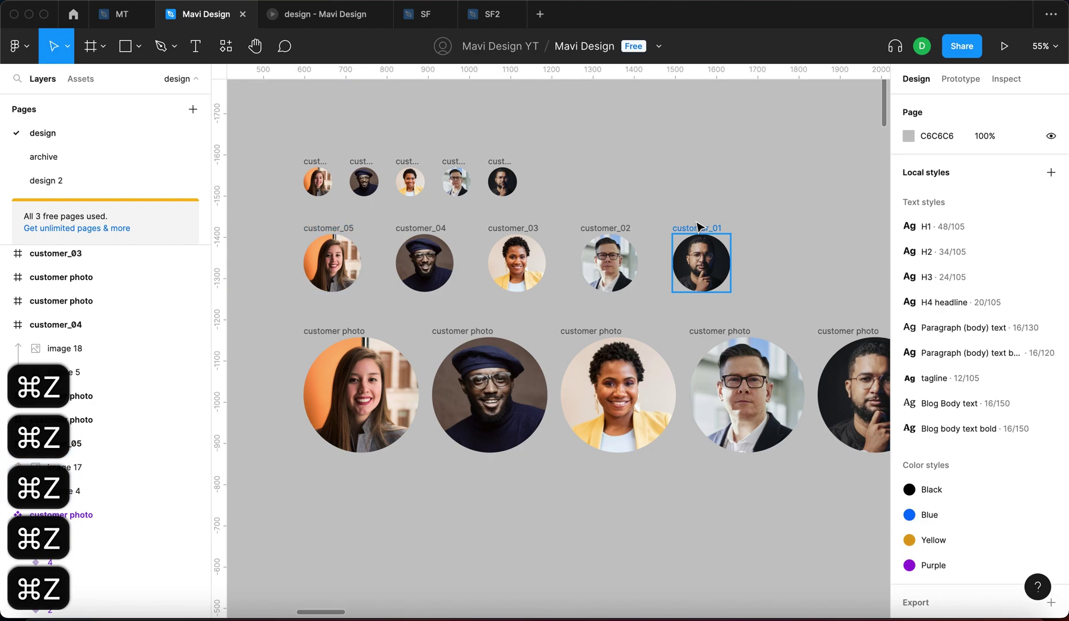
key(super+z)
key(super+z)
key(super+z)
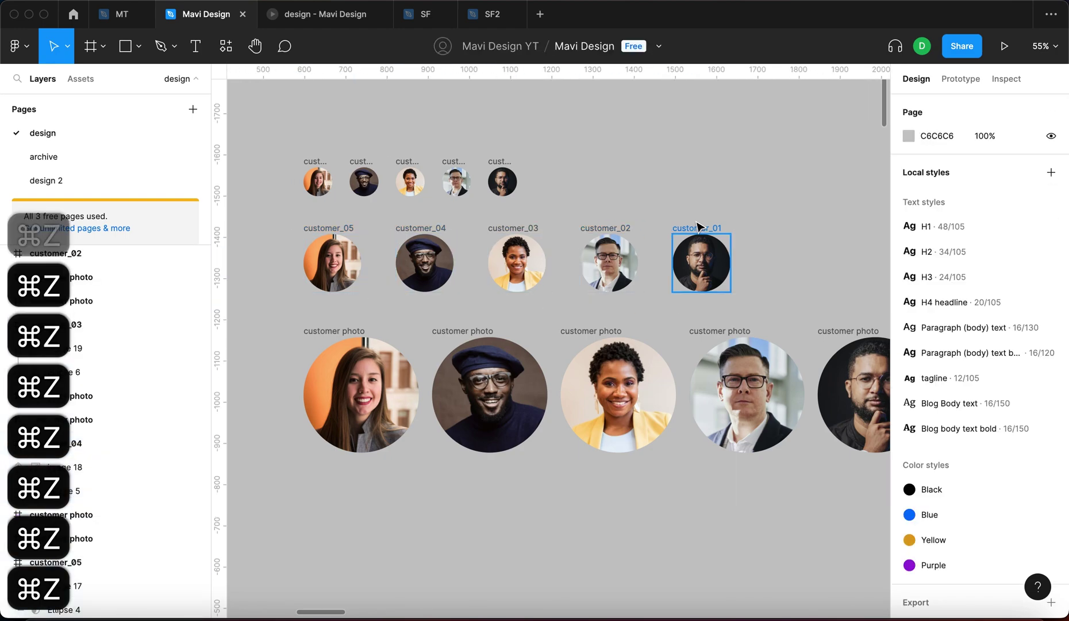
key(super+r)
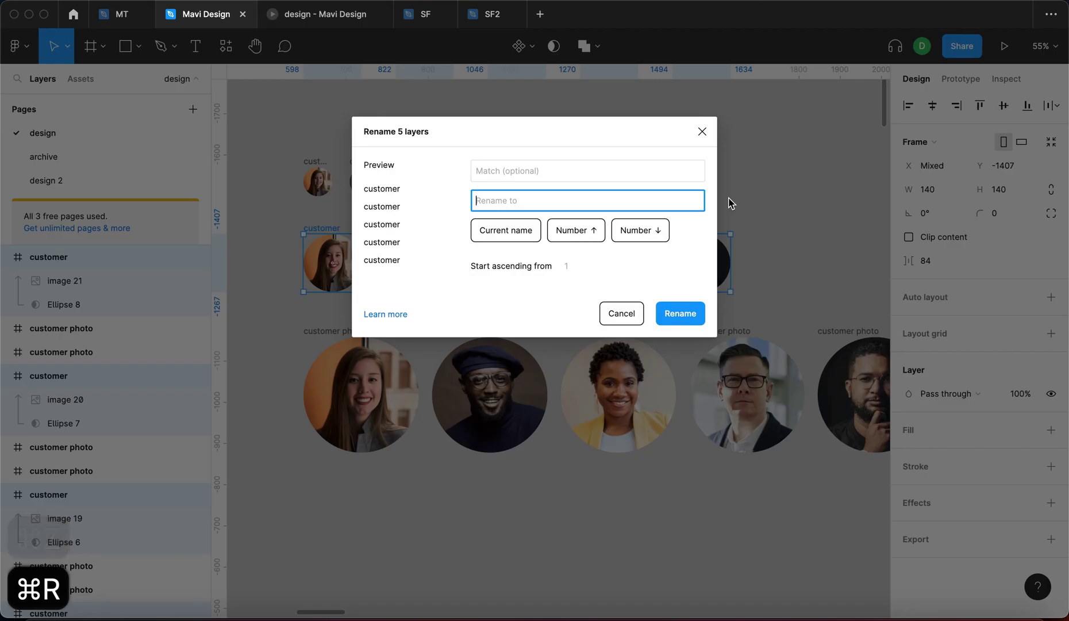
text(customer_)
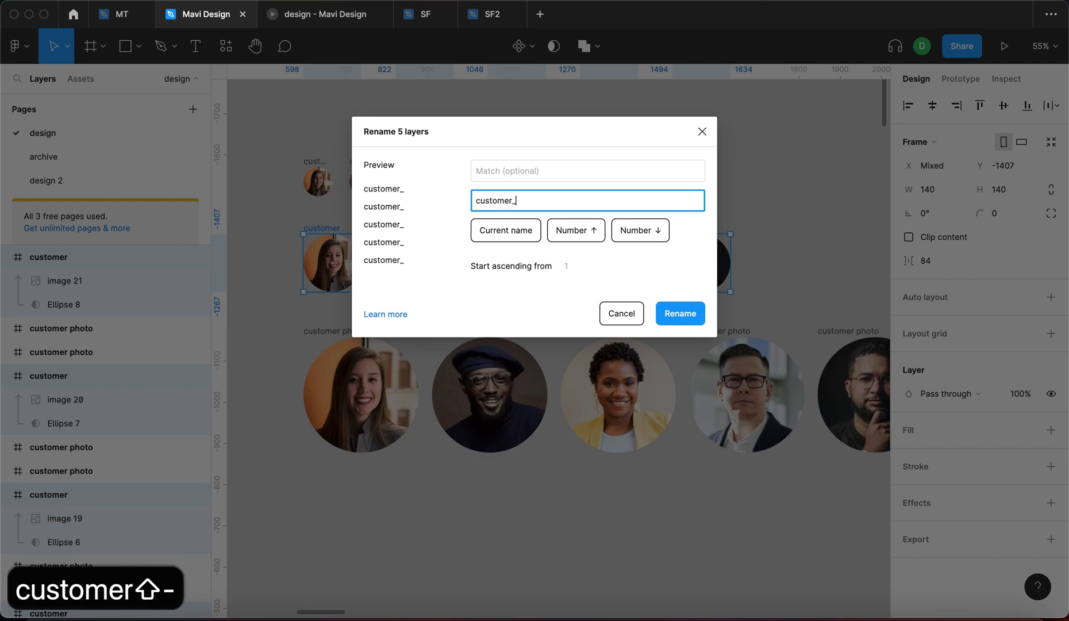
click(643, 237)
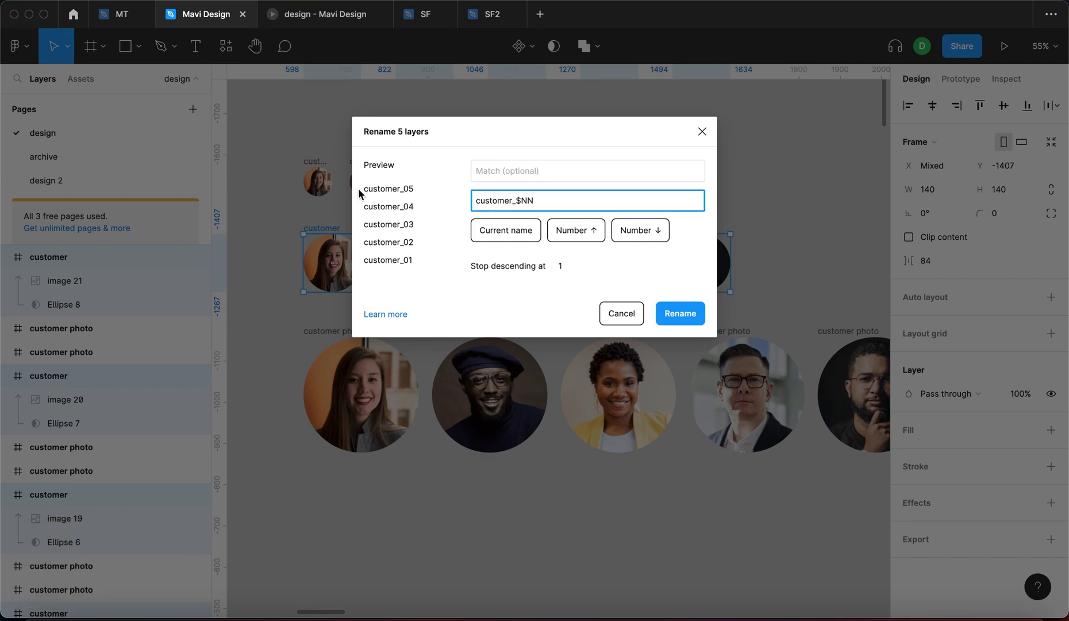
drag(367, 188, 625, 286)
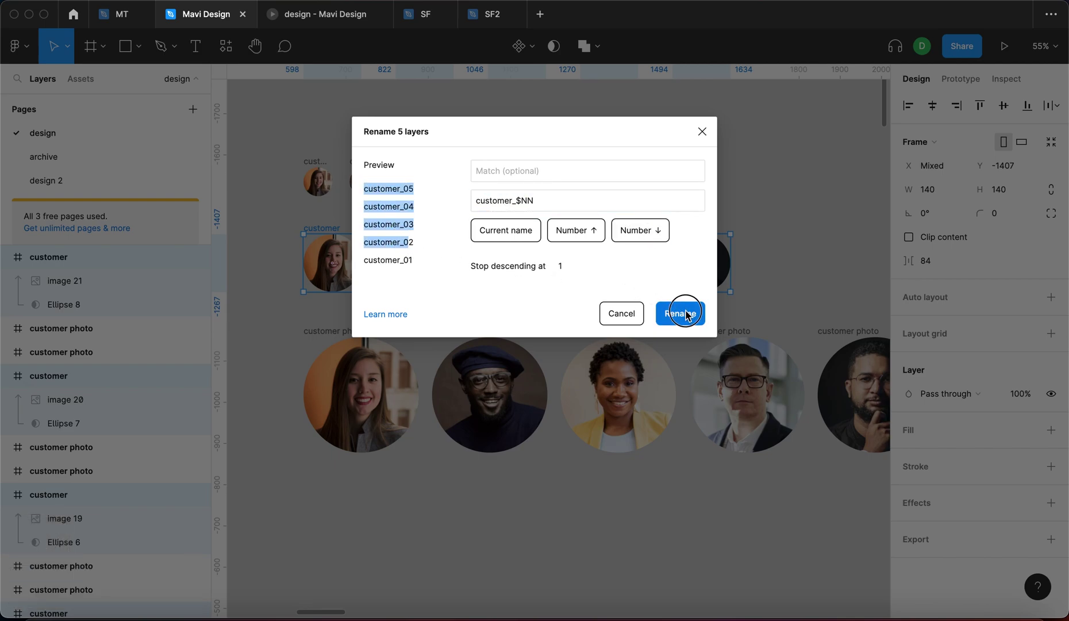
click(680, 314)
Check the renamed frames customer_02 through customer_05 one by one, then clear the selection
click(370, 253)
click(425, 263)
click(517, 263)
click(609, 230)
click(715, 229)
click(736, 188)
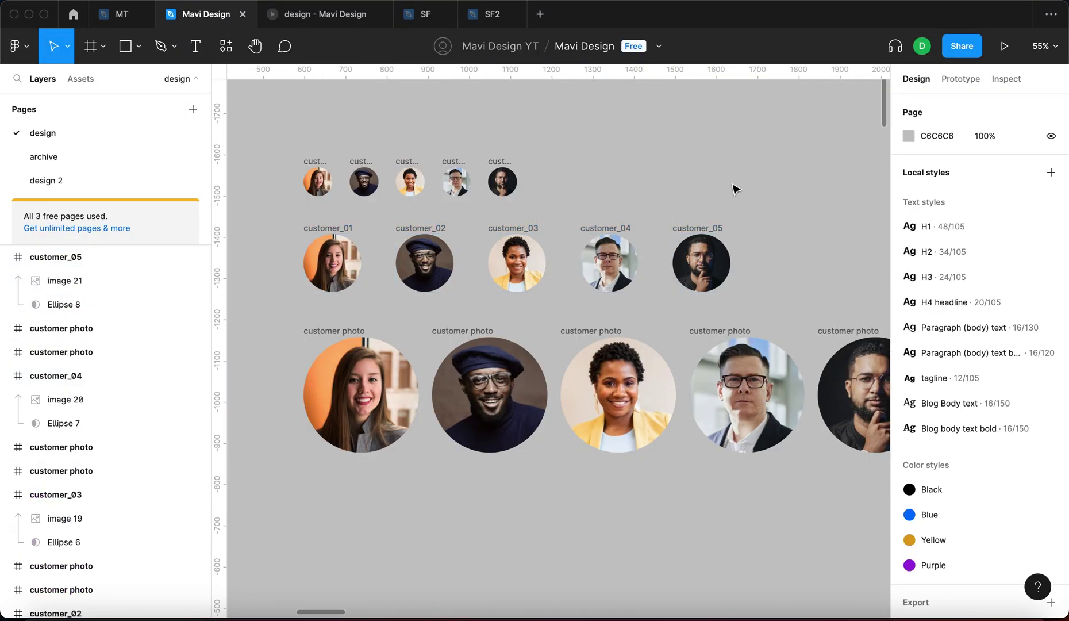
Inspect the customer_05, customer_04, a large and a small 70×70 frame, then deselect
scroll(747, 233, down, 2)
scroll(343, 242, up, 3)
click(56, 257)
drag(697, 275, 654, 298)
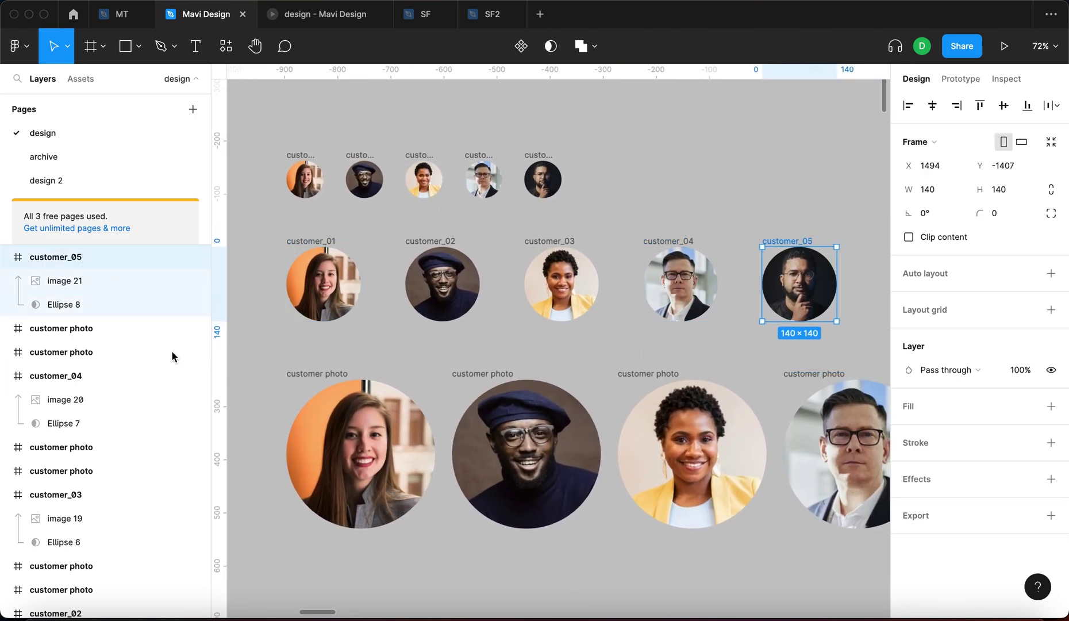
click(65, 352)
click(69, 327)
click(72, 352)
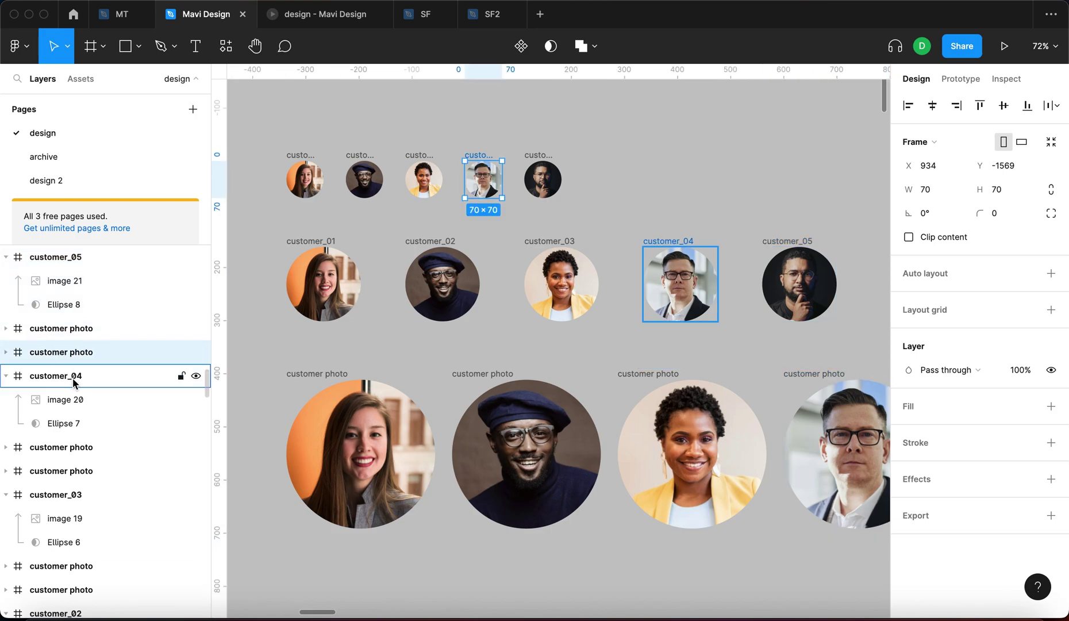
click(380, 350)
Marquee-select the five small 70-px frames of the top row
scroll(382, 348, down, 3)
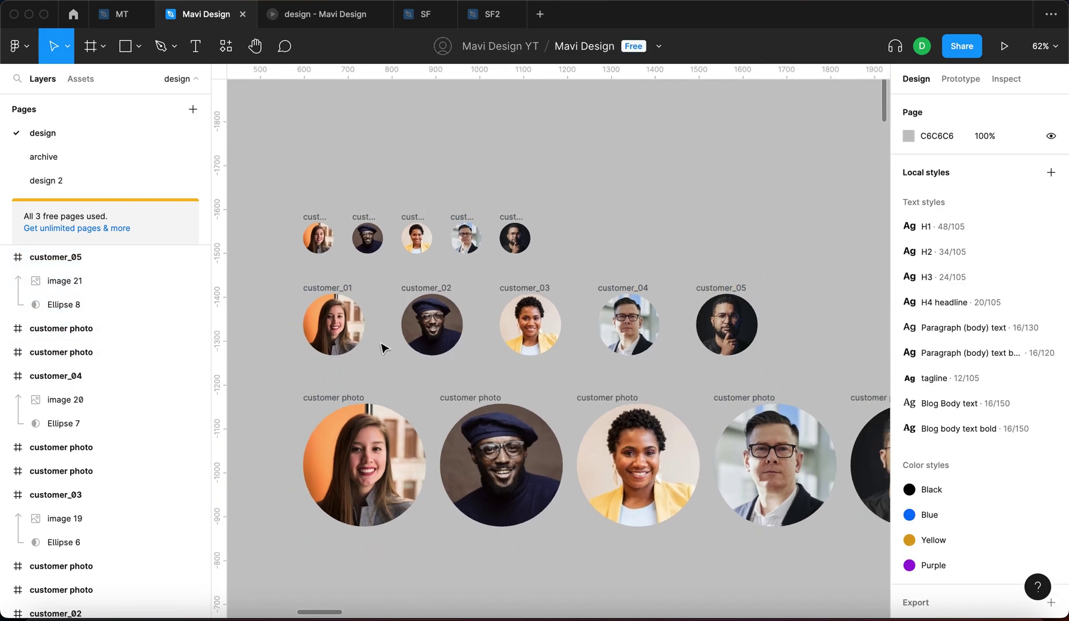
scroll(566, 435, right, 3)
scroll(599, 387, down, 3)
drag(295, 201, 508, 254)
drag(292, 344, 790, 477)
drag(296, 202, 508, 256)
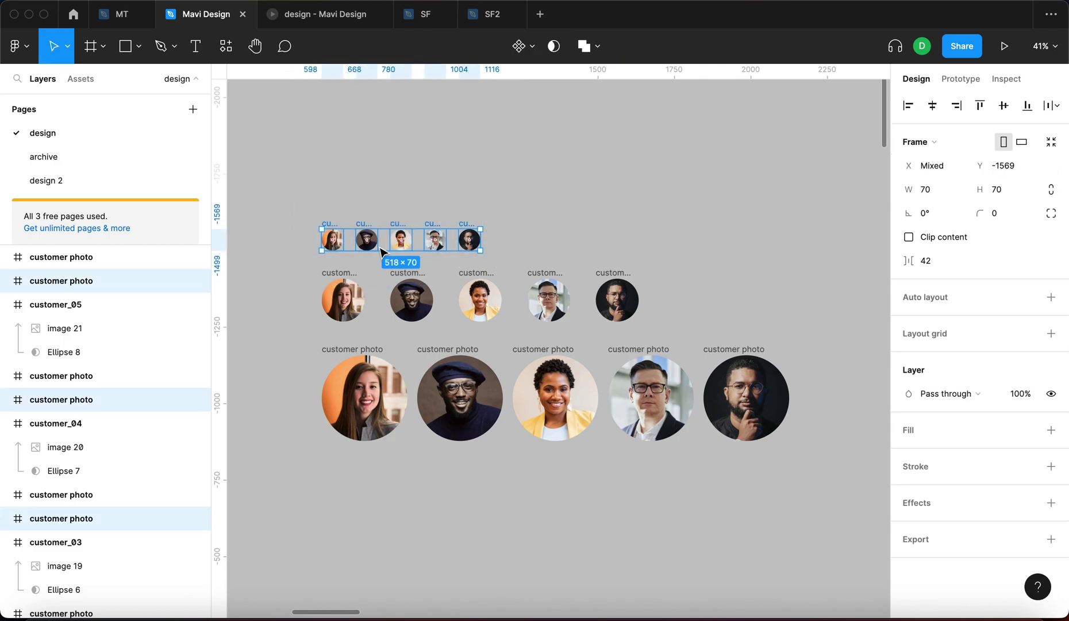
Rename the five small top-row frames customer_01–customer_05 with descending numbering
key(super+r)
text(customer_)
click(621, 238)
click(680, 313)
Select the five large 280-px customer frames in the bottom row
scroll(351, 236, up, 5)
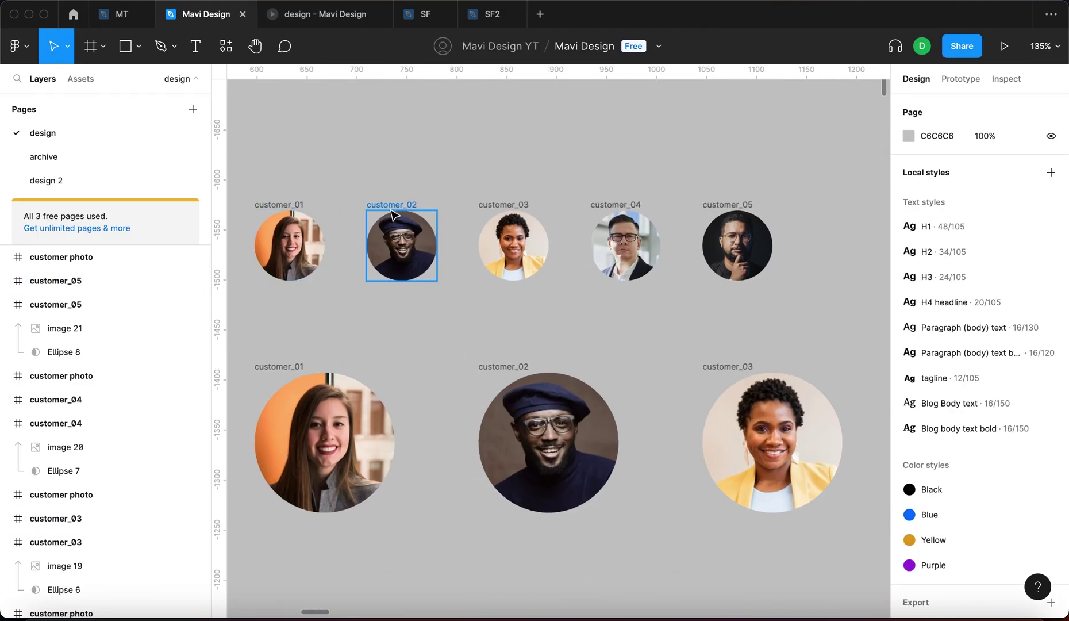
scroll(575, 173, down, 5)
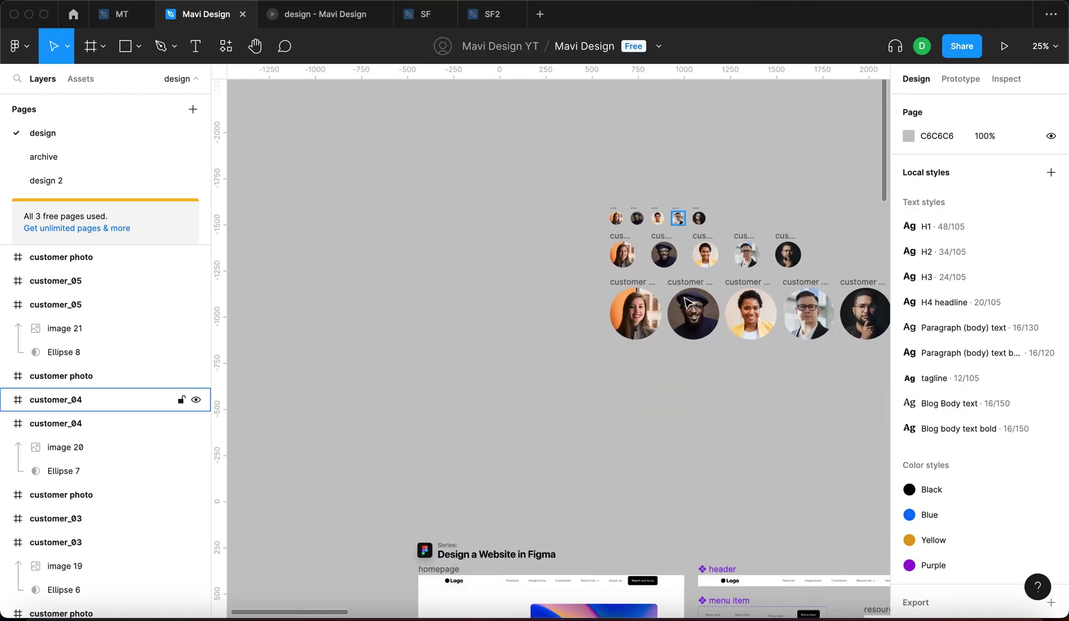
click(526, 276)
click(494, 246)
Batch-rename the large bottom-row frames to customer_ with descending numbering, customer_01–05
key(super+r)
text(customer_)
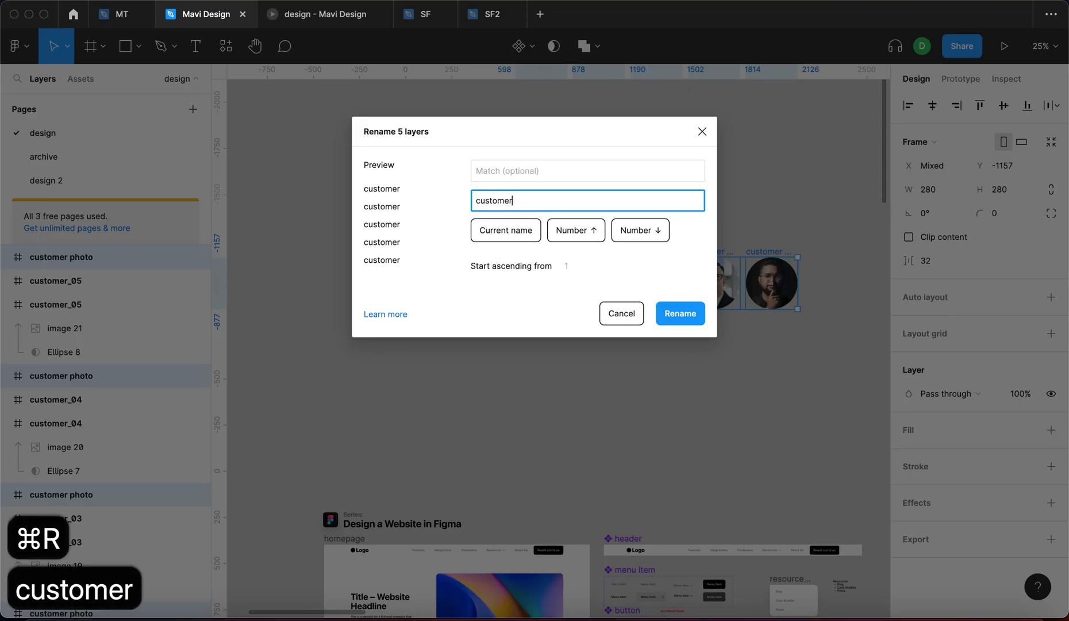
click(647, 238)
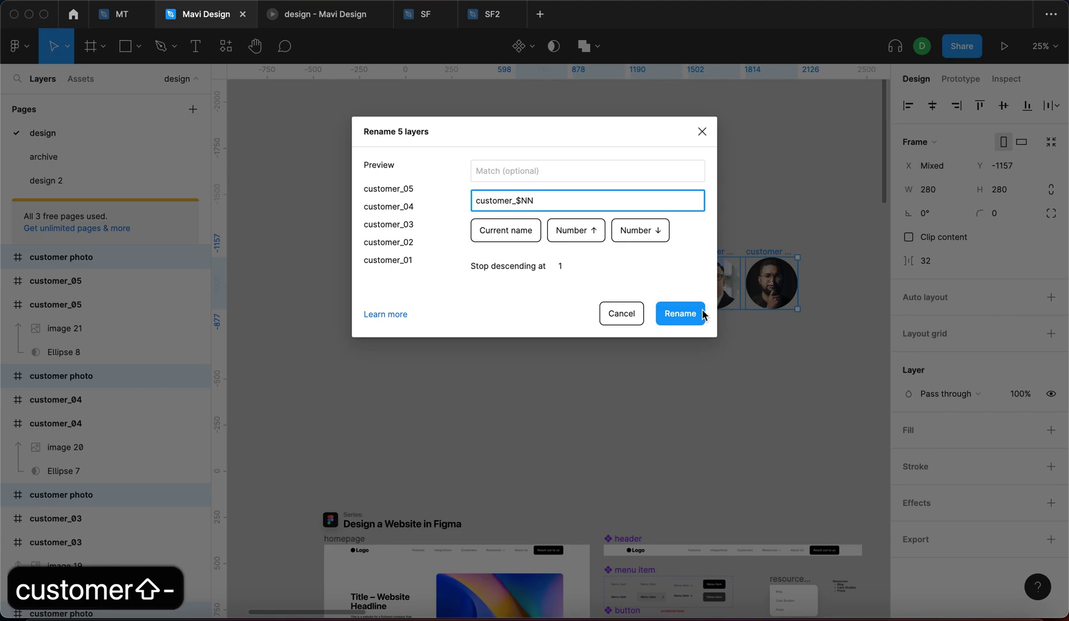
click(680, 313)
Deselect, review the three rows' names, and select the large customer_05 frame
key(Escape)
scroll(756, 251, up, 5)
scroll(601, 200, down, 3)
scroll(568, 277, up, 4)
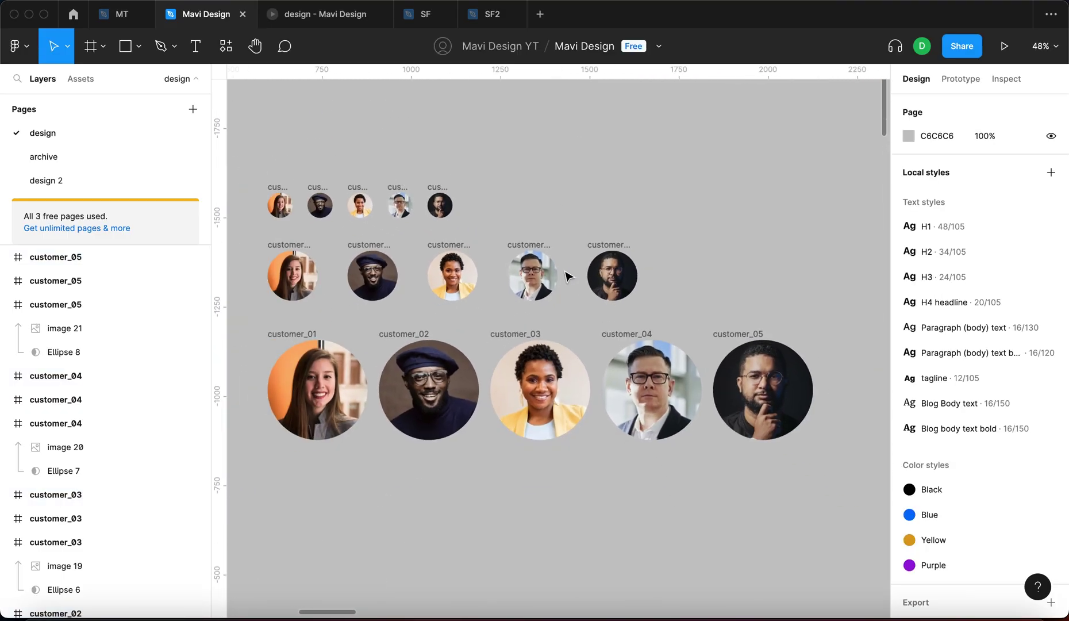
scroll(318, 199, up, 10)
drag(345, 175, 450, 174)
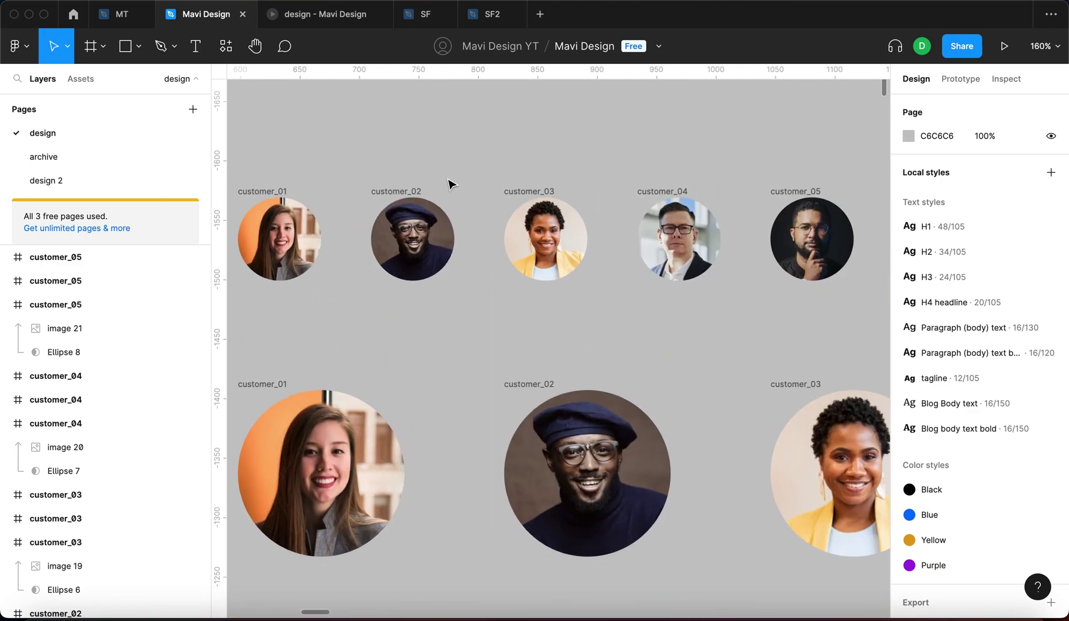
scroll(448, 184, down, 10)
drag(563, 224, 467, 213)
click(804, 405)
Replace 'customer' with 'person' in the names of all 15 selected frames
drag(848, 440, 280, 150)
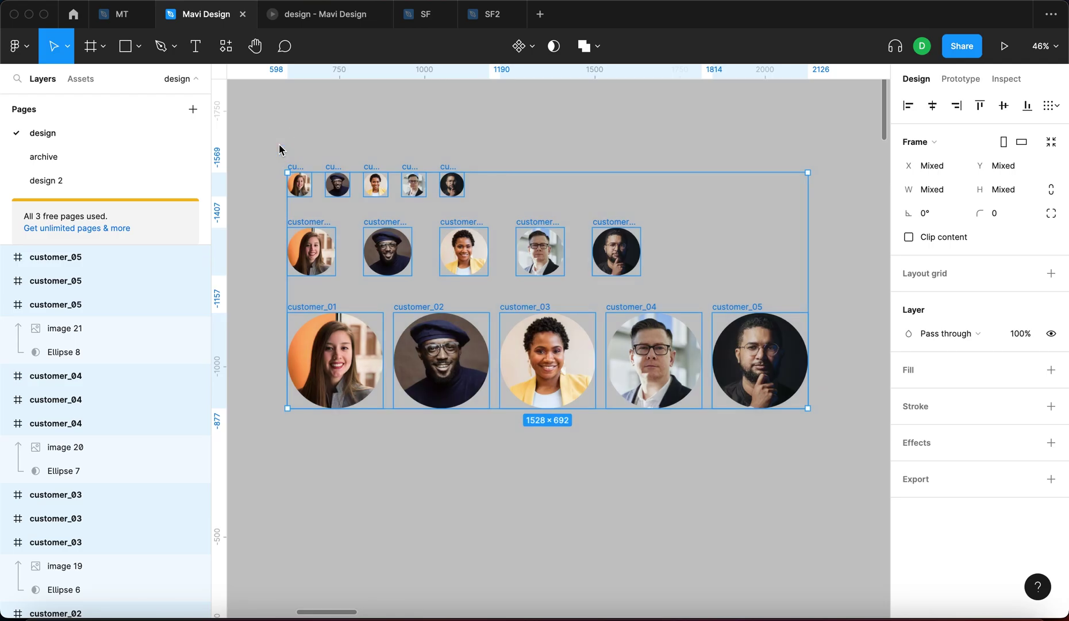
key(super+r)
click(550, 172)
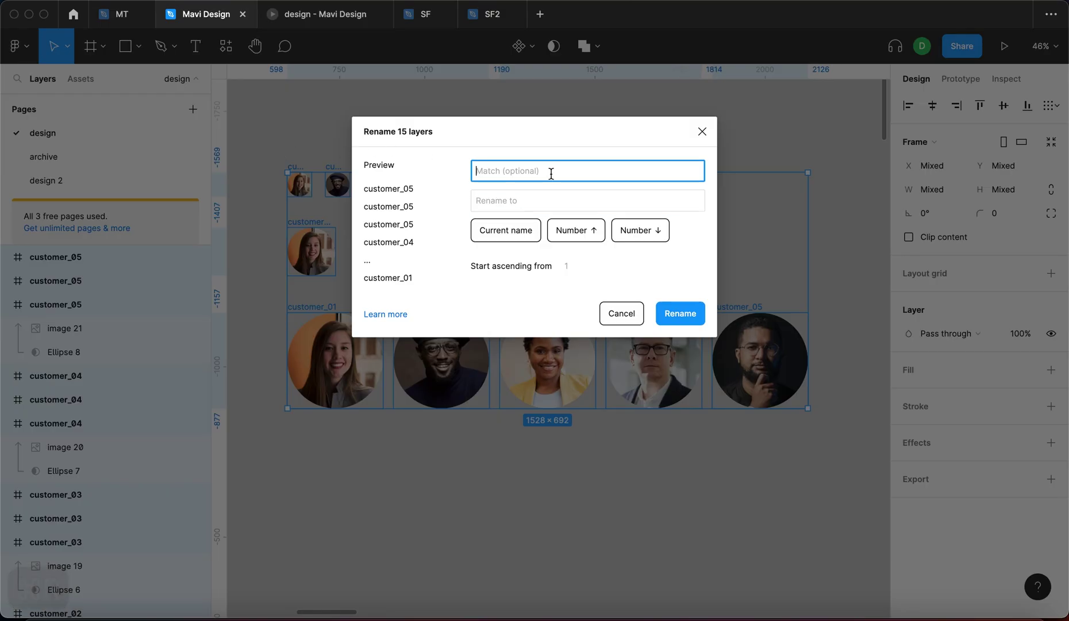
text(customer)
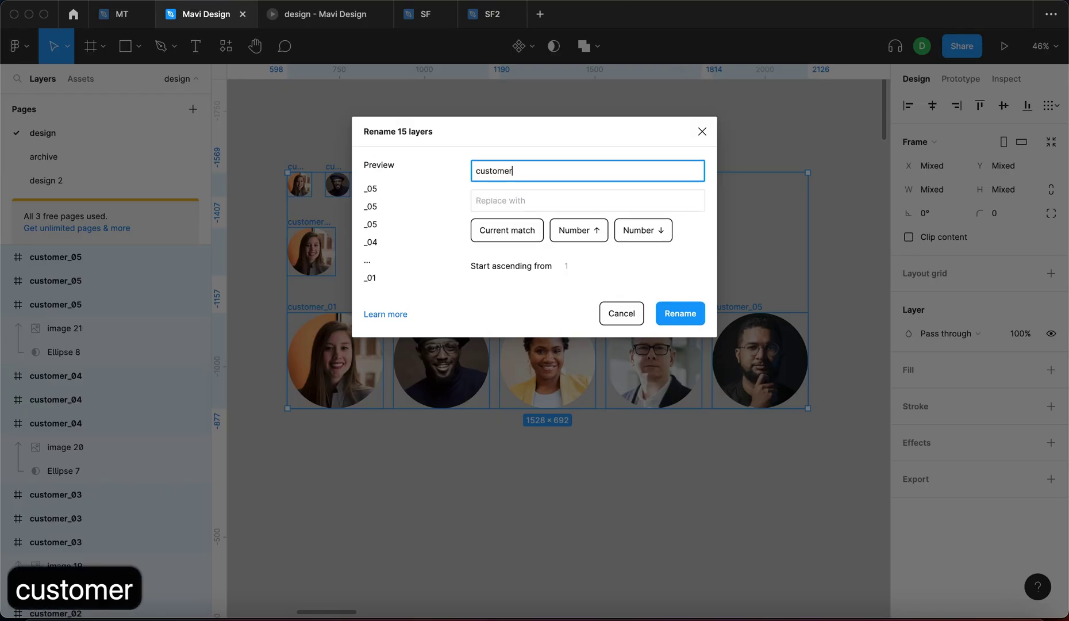
click(563, 200)
text(person)
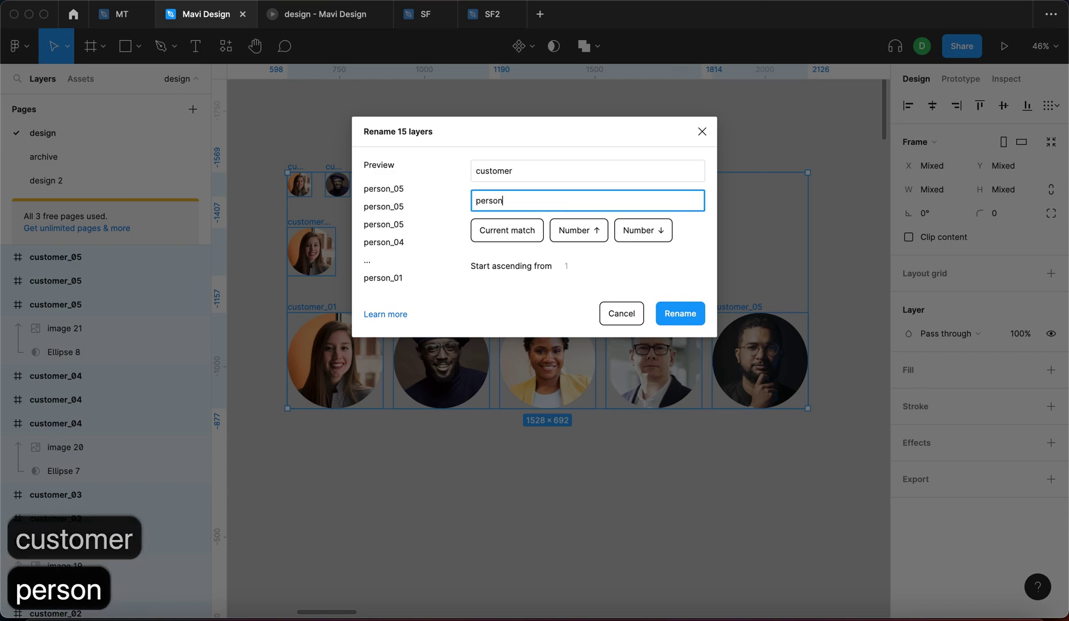
click(680, 313)
Reselect all the portrait frames to verify the person names, then clear the selection
click(668, 506)
drag(246, 139, 816, 449)
key(Escape)
scroll(365, 313, up, 3)
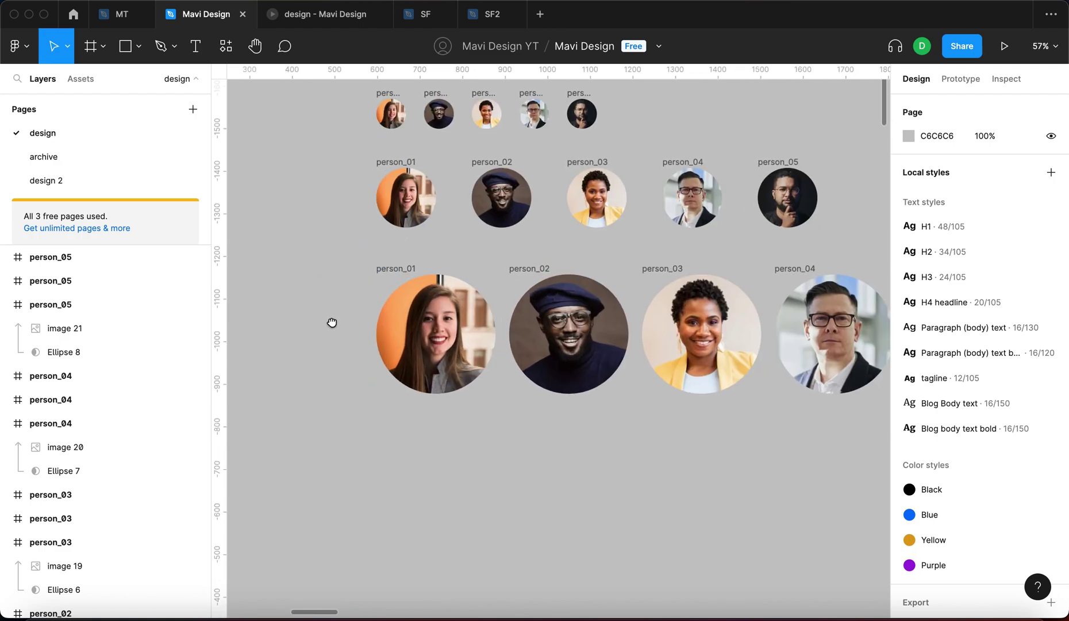
Select the large bottom-row frames, then the small top-row frames, and deselect again
scroll(331, 322, up, 3)
scroll(751, 270, down, 3)
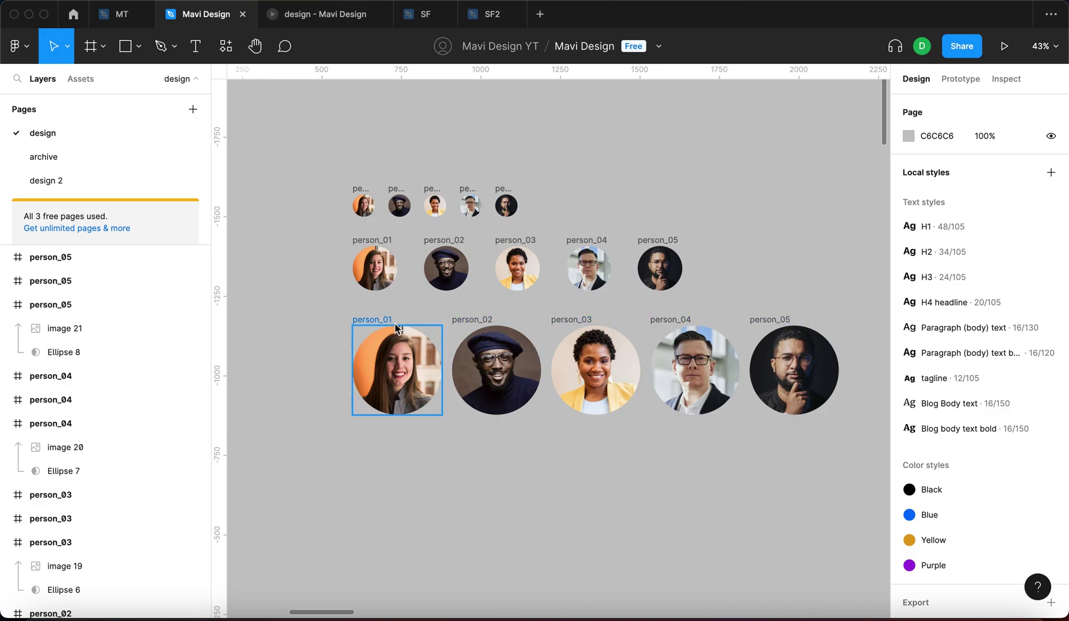
drag(848, 458, 339, 338)
click(320, 215)
drag(323, 180, 544, 222)
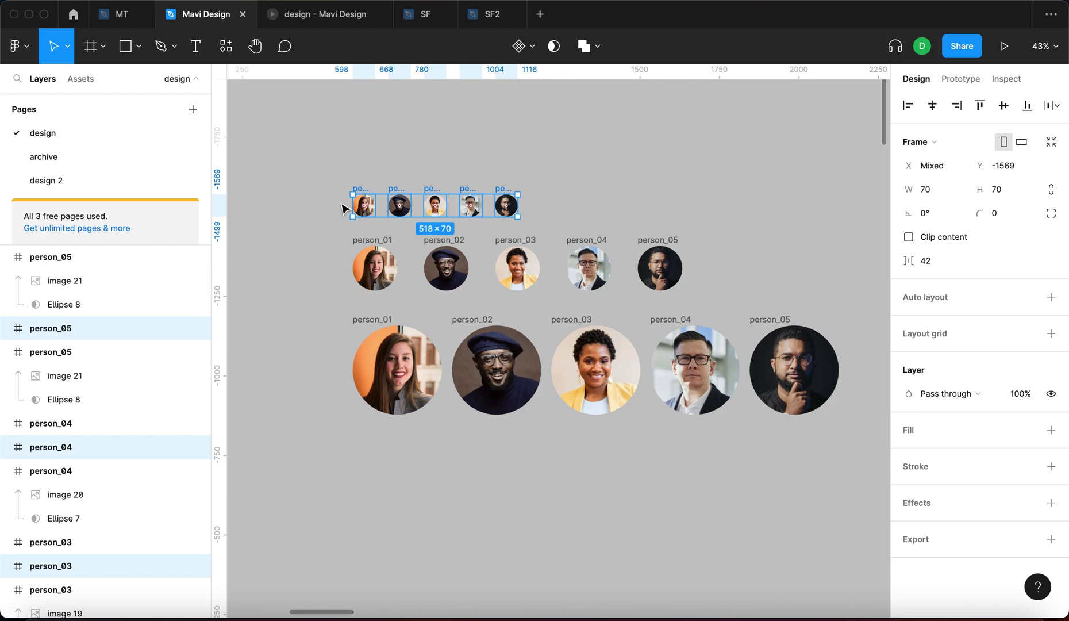
click(340, 207)
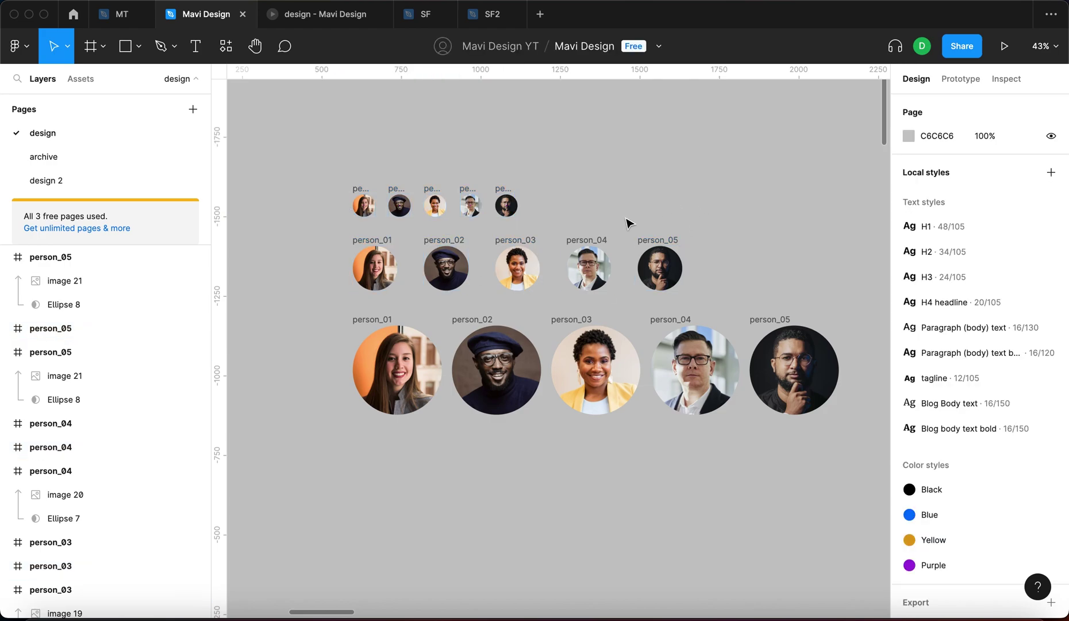
Marquee-select the five large bottom-row frames and open batch rename for them
scroll(628, 222, up, 2)
scroll(627, 222, down, 3)
drag(828, 418, 365, 295)
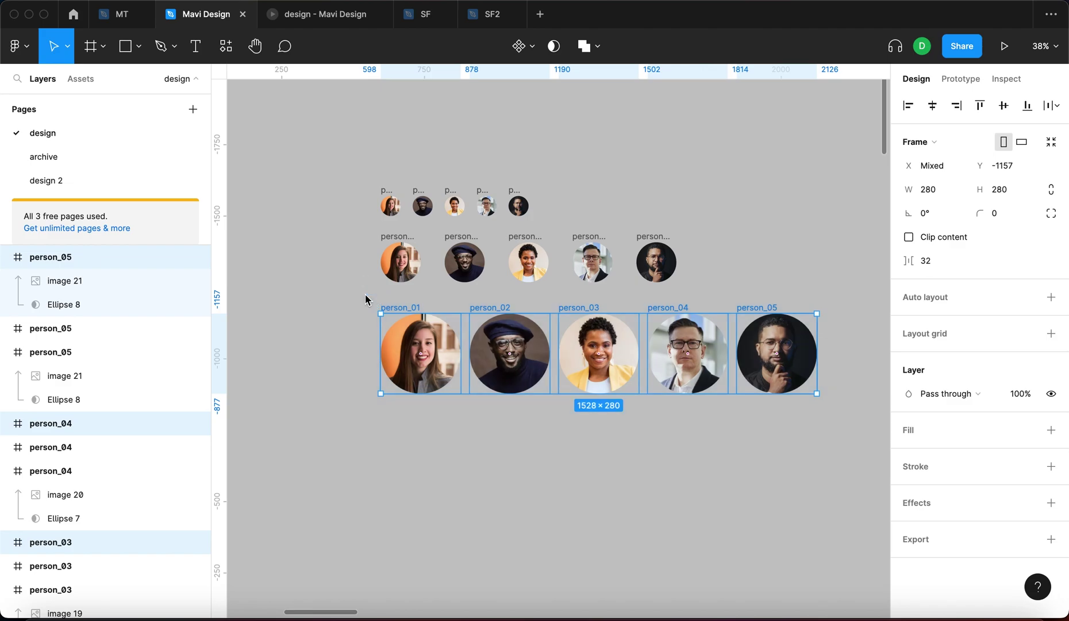
key(super+r)
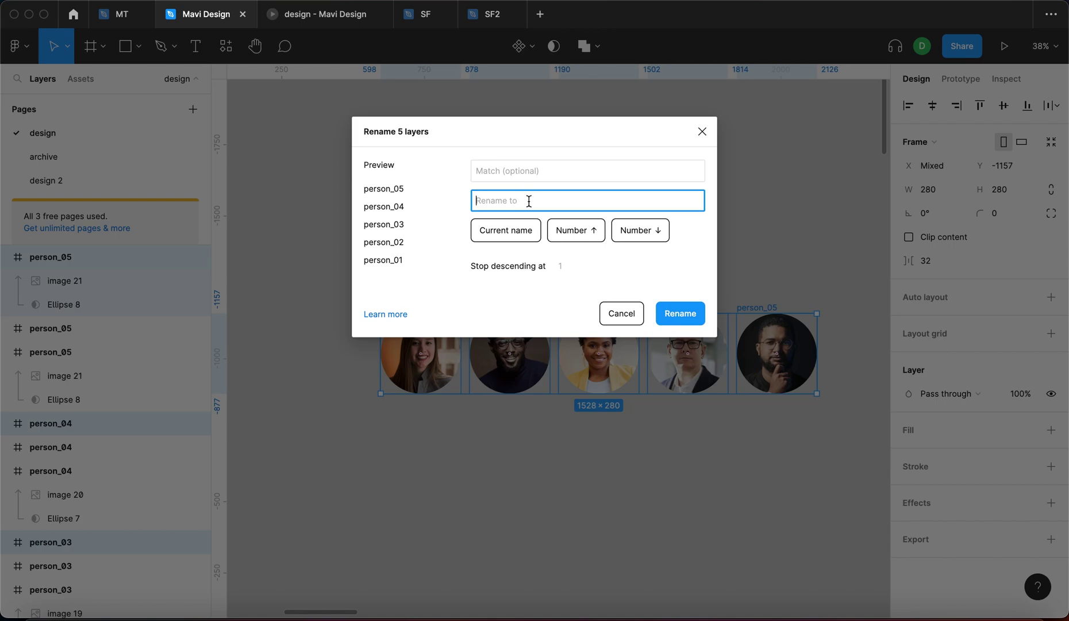
Append _big to the current names, making the large frames person_01_big–person_05_big
click(518, 236)
text(_big)
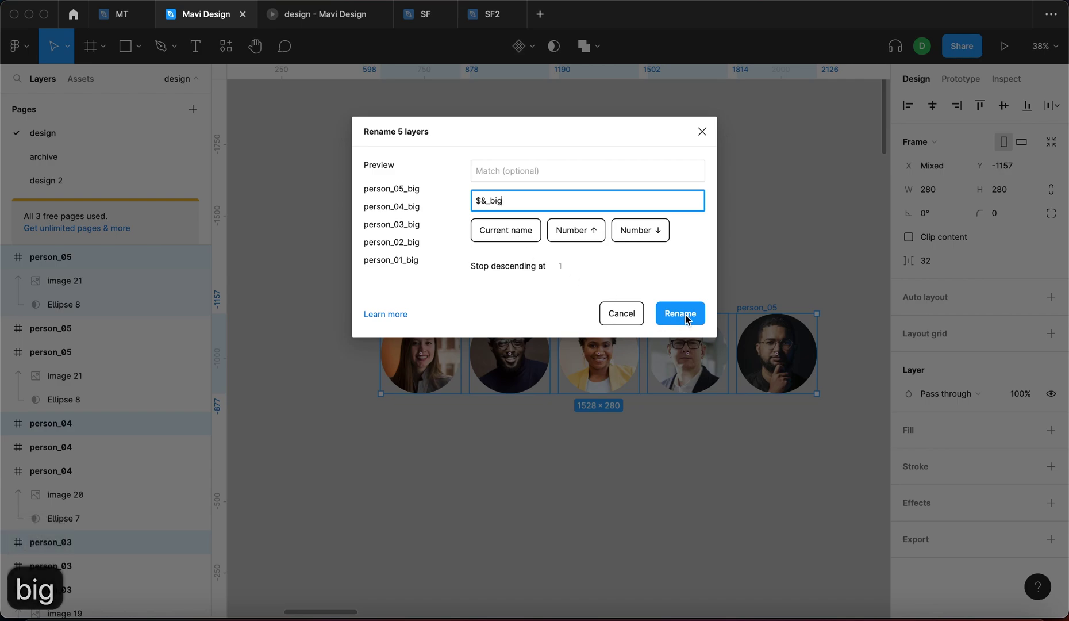
click(685, 314)
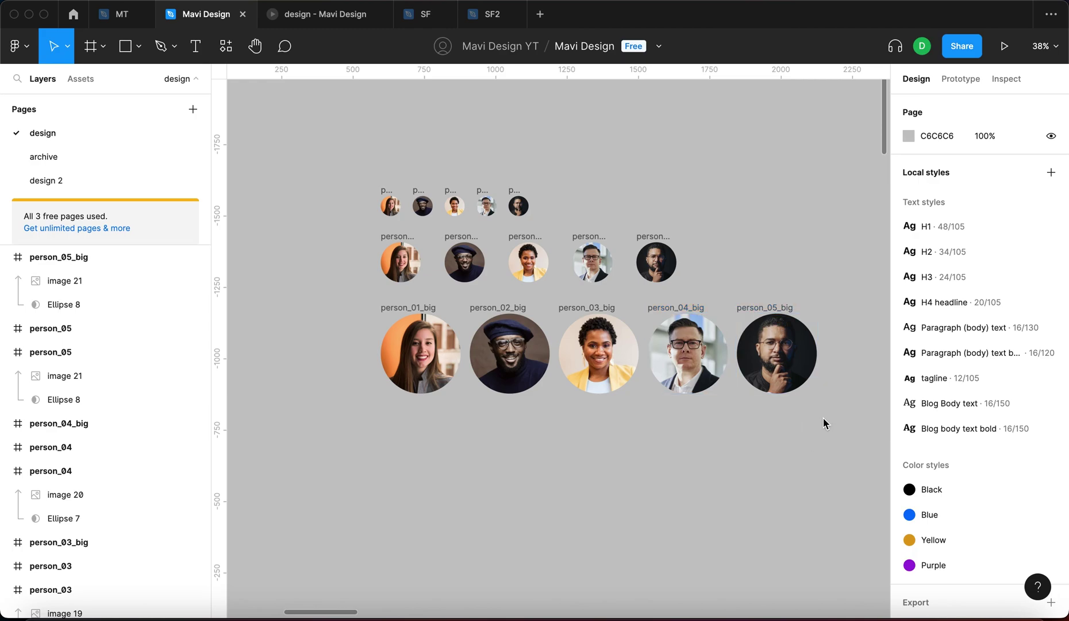
drag(845, 423, 334, 303)
Append _small to the five top-row frame names, giving person_01_small–person_05_small
click(339, 317)
scroll(415, 167, up, 10)
drag(272, 223, 817, 350)
key(super+r)
click(525, 231)
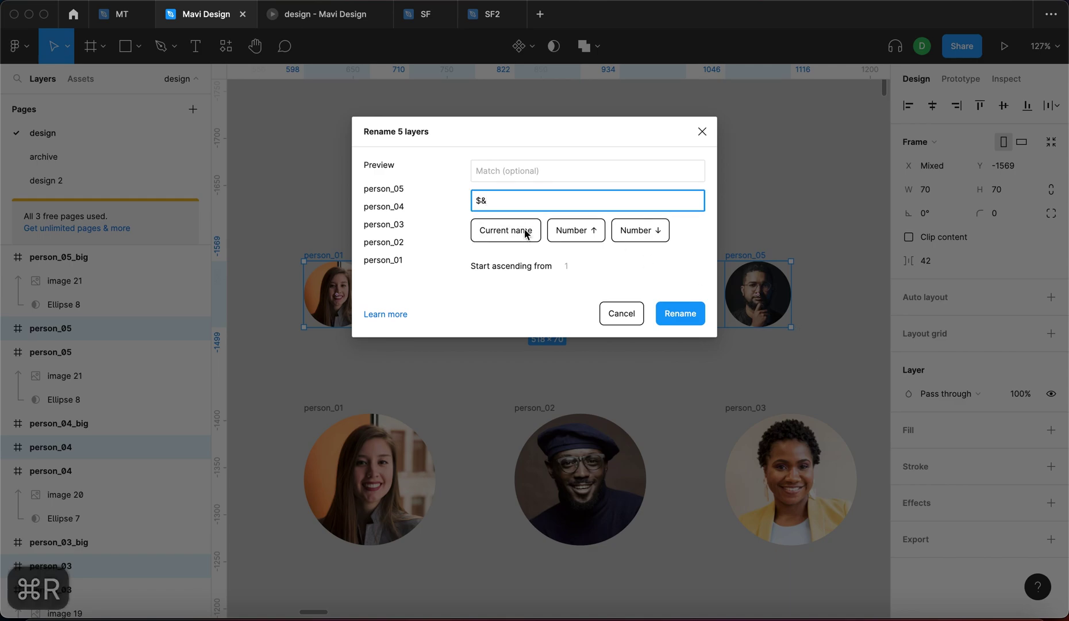
text(_small)
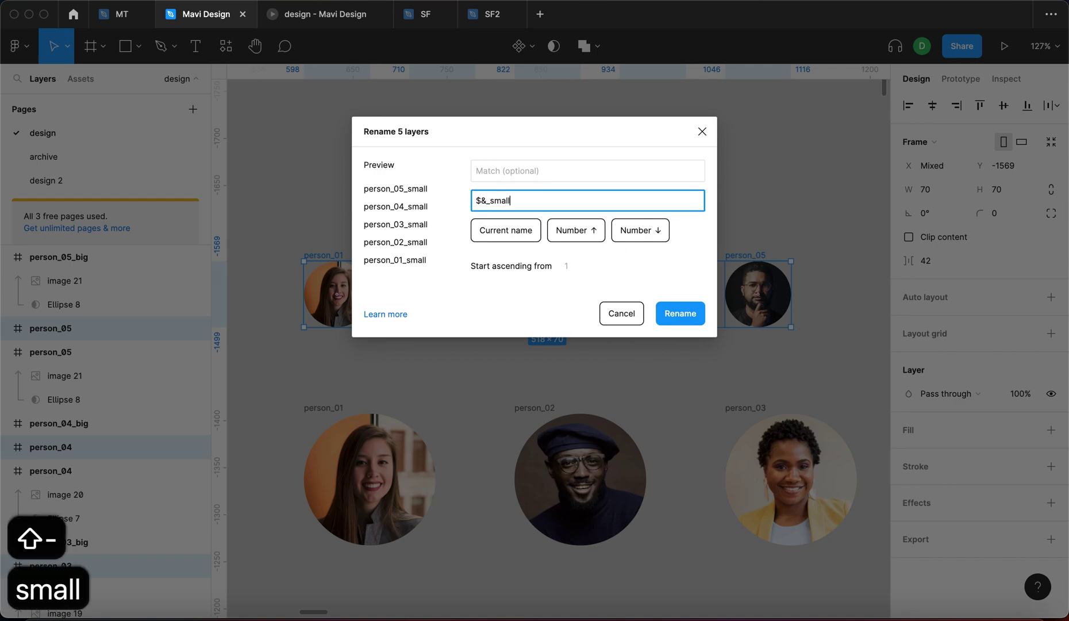
click(675, 313)
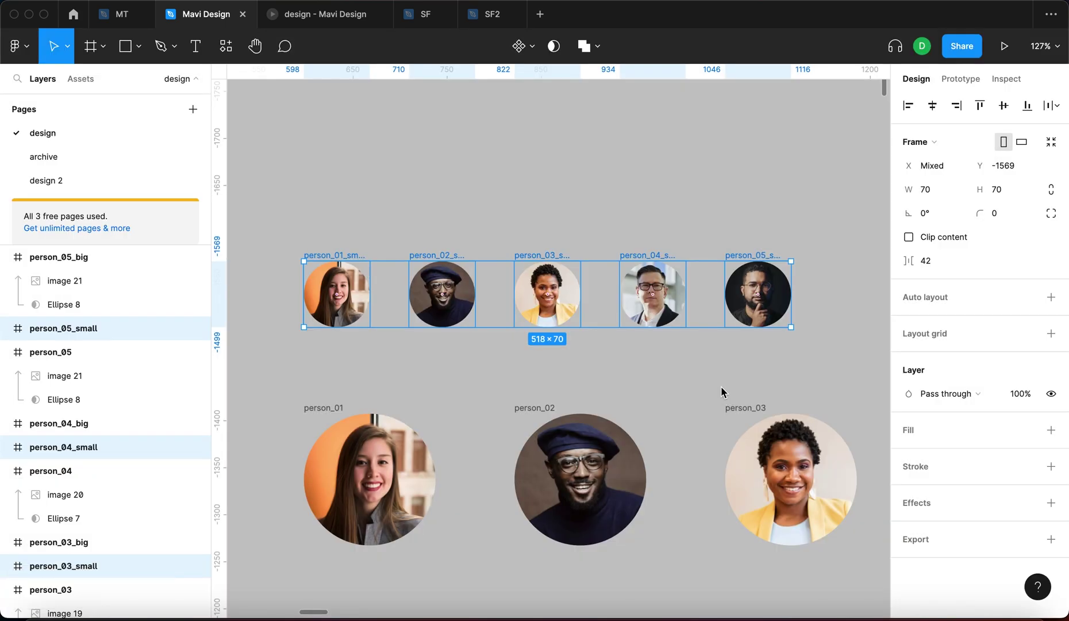
Deselect, then marquee-select all fifteen person frames
click(721, 386)
scroll(349, 232, down, 5)
drag(310, 217, 789, 460)
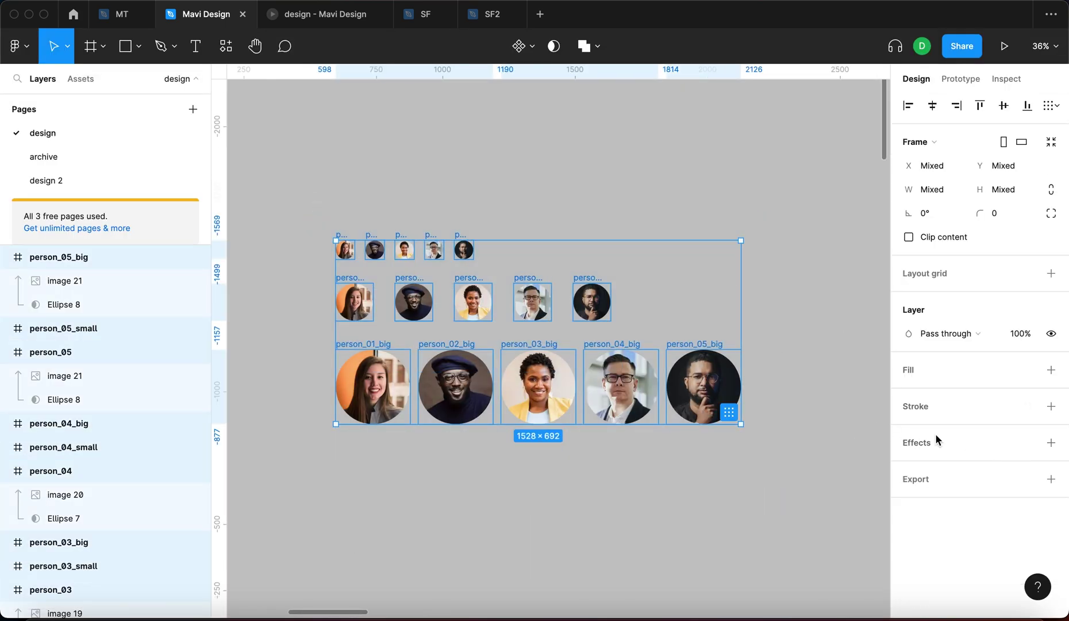
Add a 1x PNG export setting to all fifteen selected frames, then deselect
click(1050, 478)
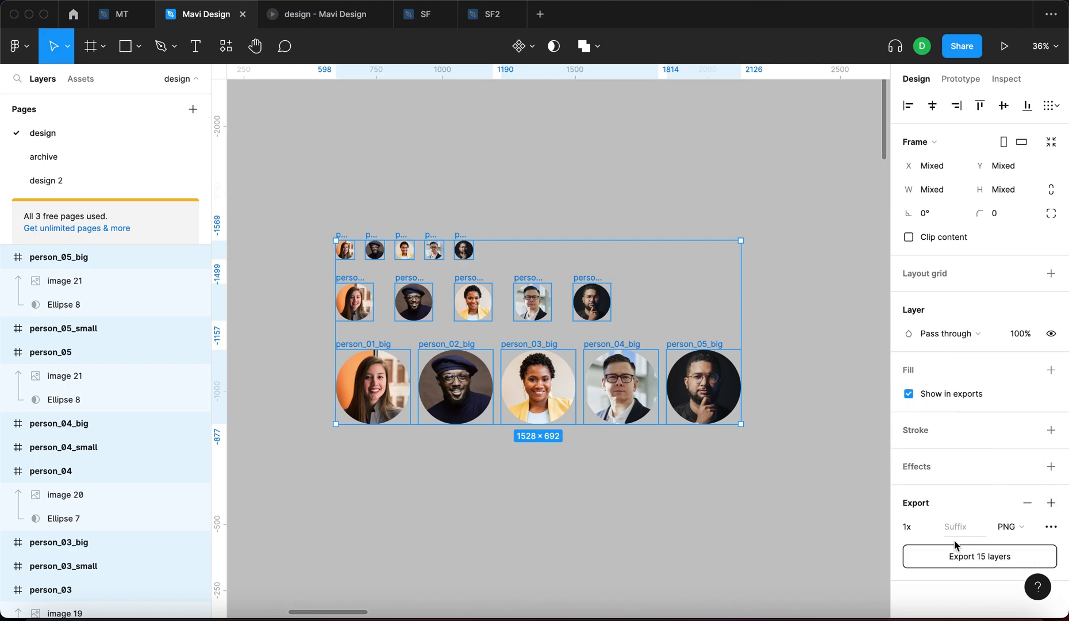
click(297, 313)
scroll(395, 238, down, 5)
scroll(410, 253, down, 3)
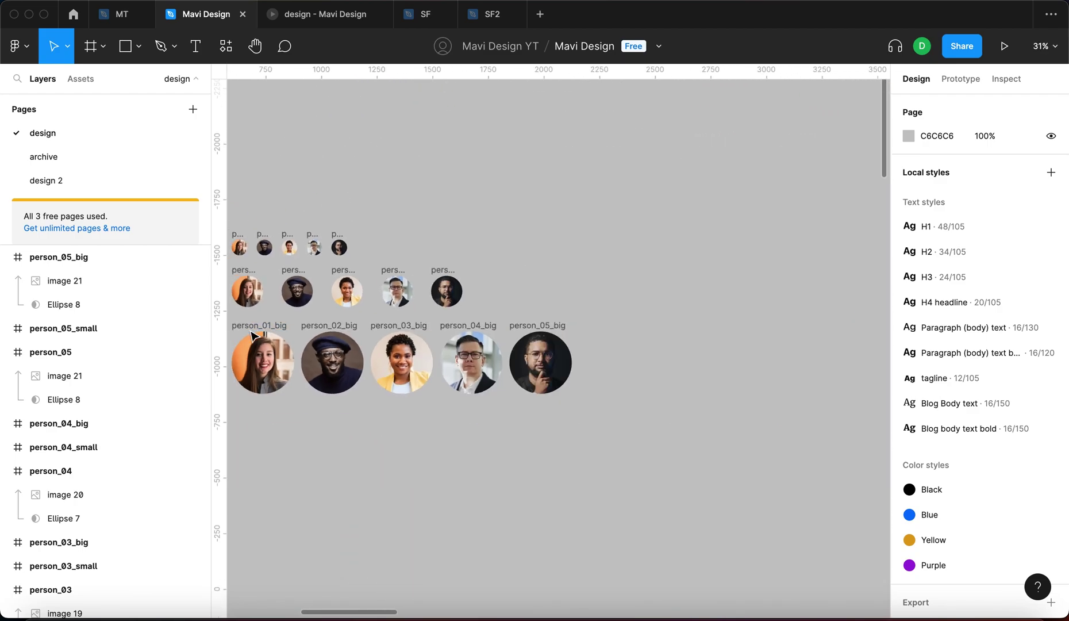
scroll(484, 299, up, 4)
scroll(484, 299, down, 5)
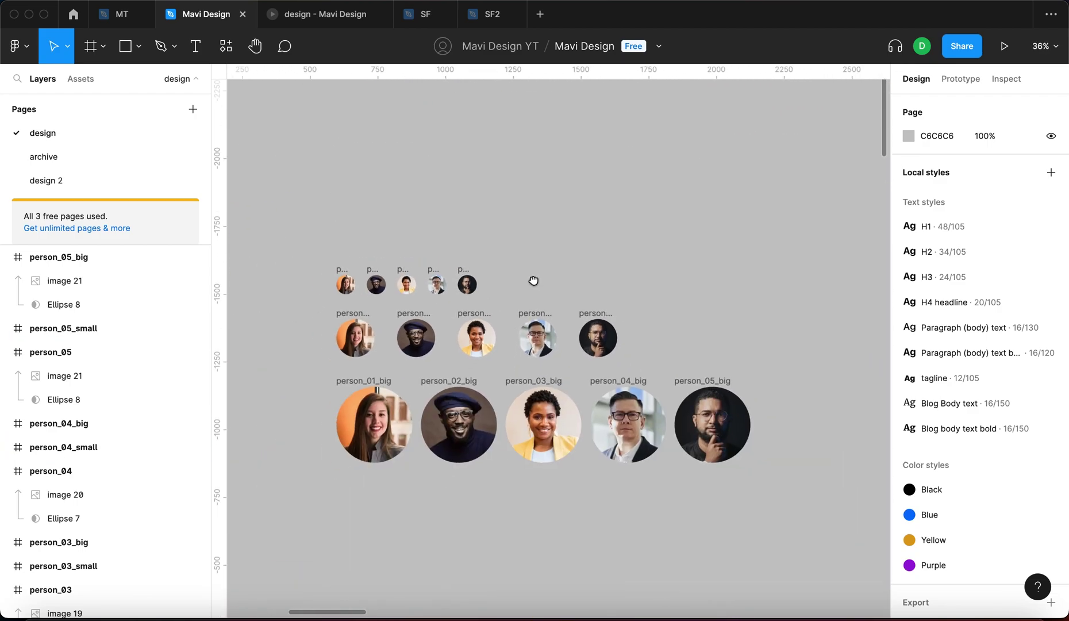
Select the small top-row and middle-row frames together
scroll(616, 268, left, 2)
scroll(594, 284, right, 2)
scroll(696, 334, down, 3)
scroll(697, 334, right, 2)
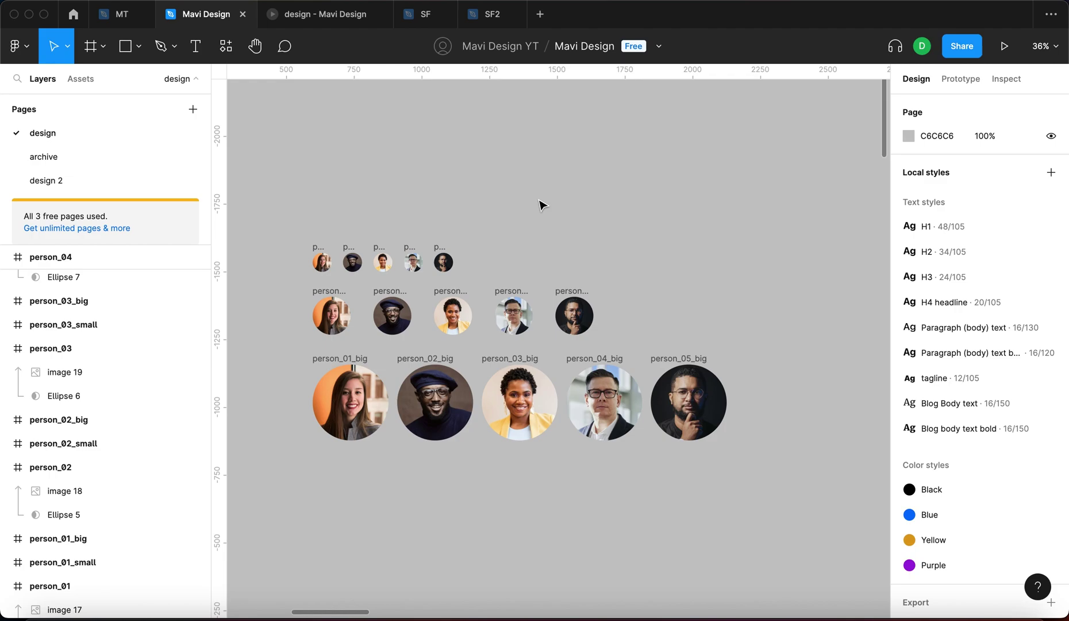
drag(256, 209, 540, 338)
key(super+r)
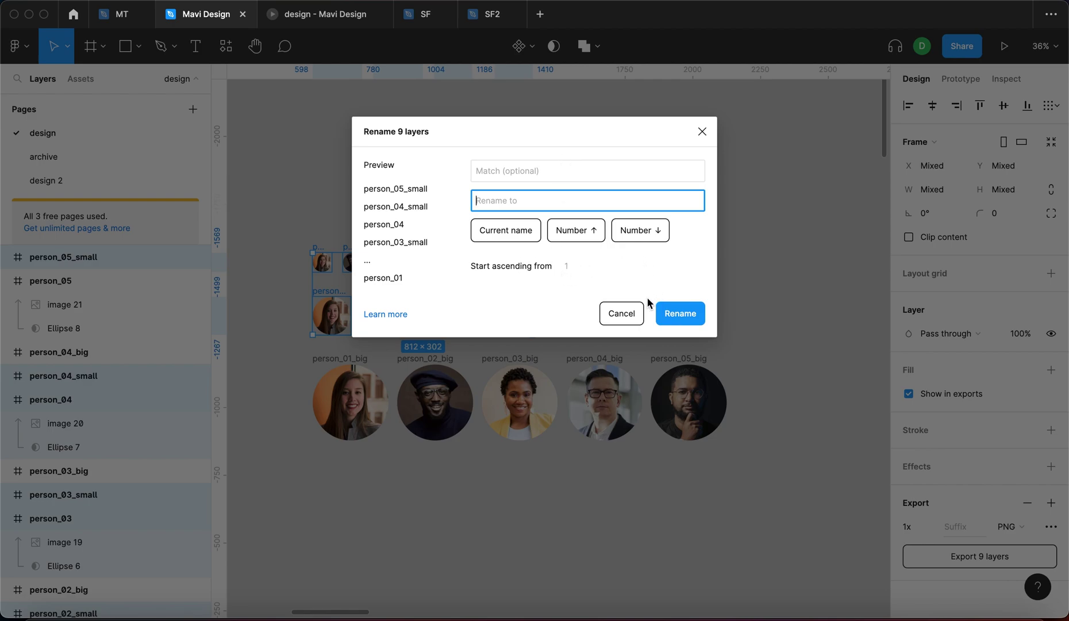
click(520, 167)
click(702, 132)
click(595, 263)
scroll(431, 247, up, 5)
scroll(435, 255, down, 5)
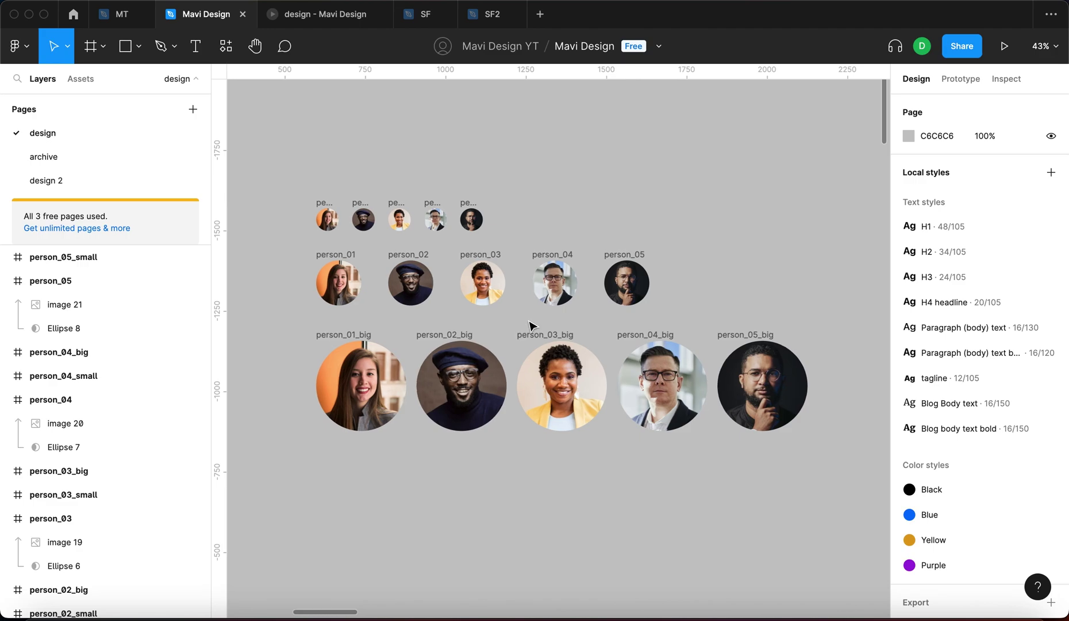
drag(303, 174, 816, 460)
click(822, 499)
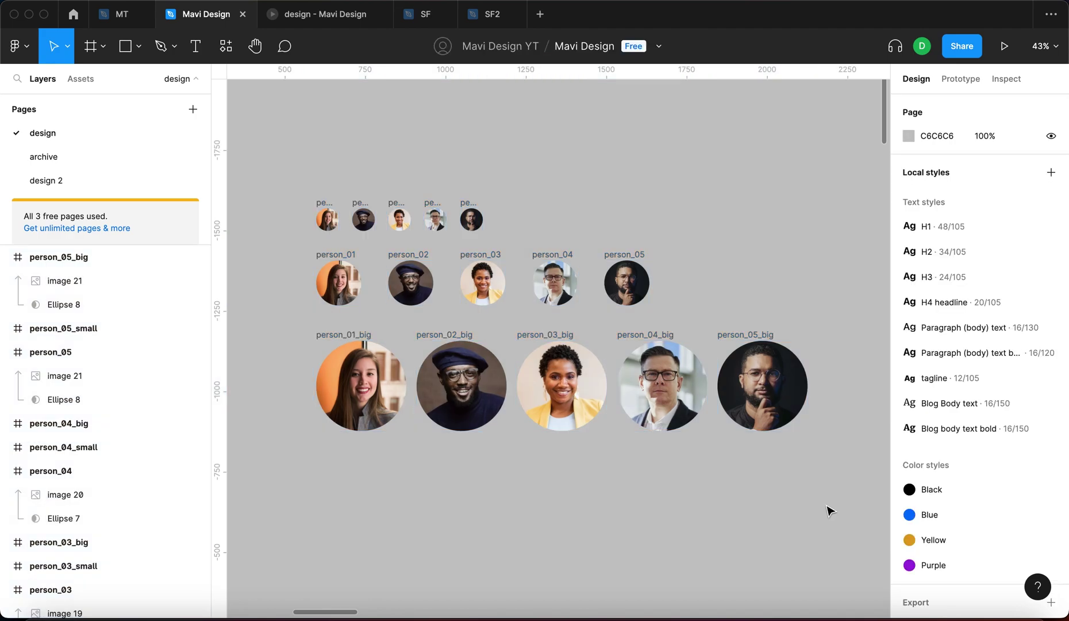
click(322, 343)
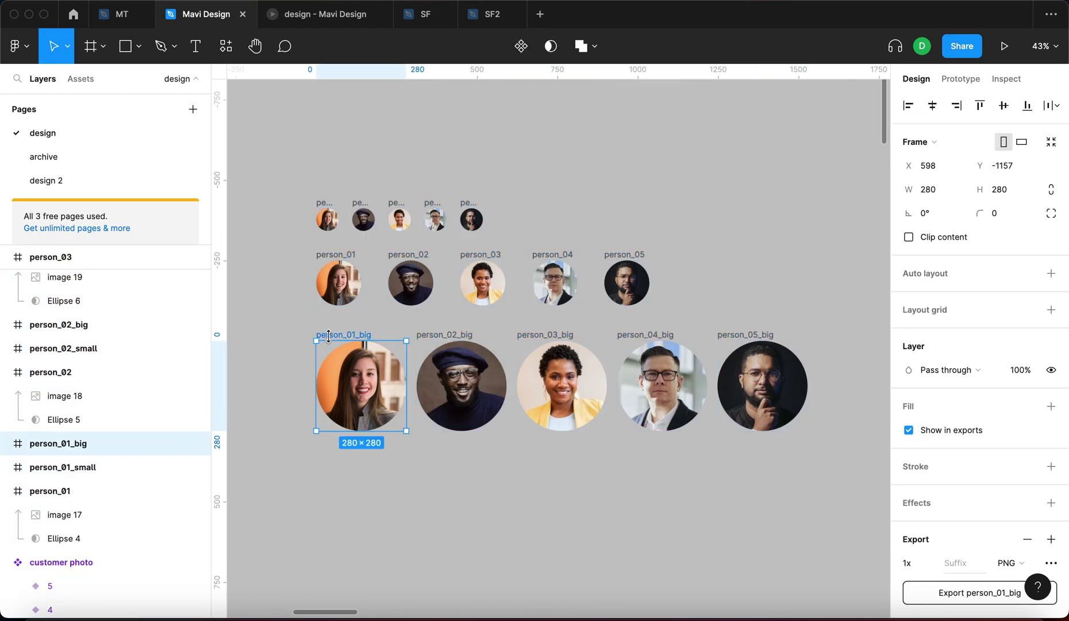
click(636, 507)
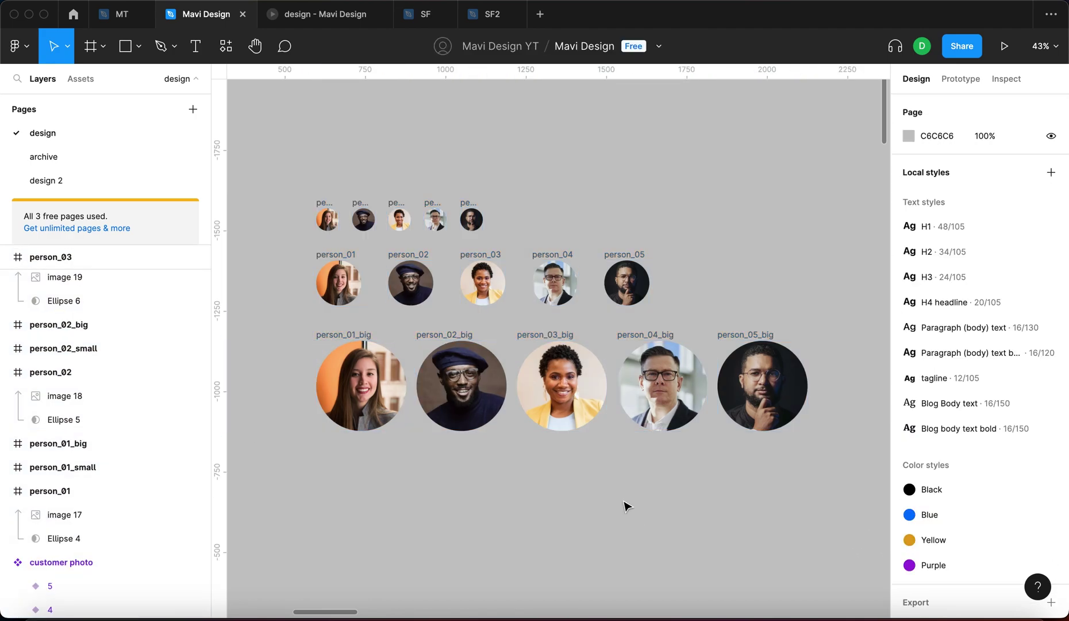
click(446, 334)
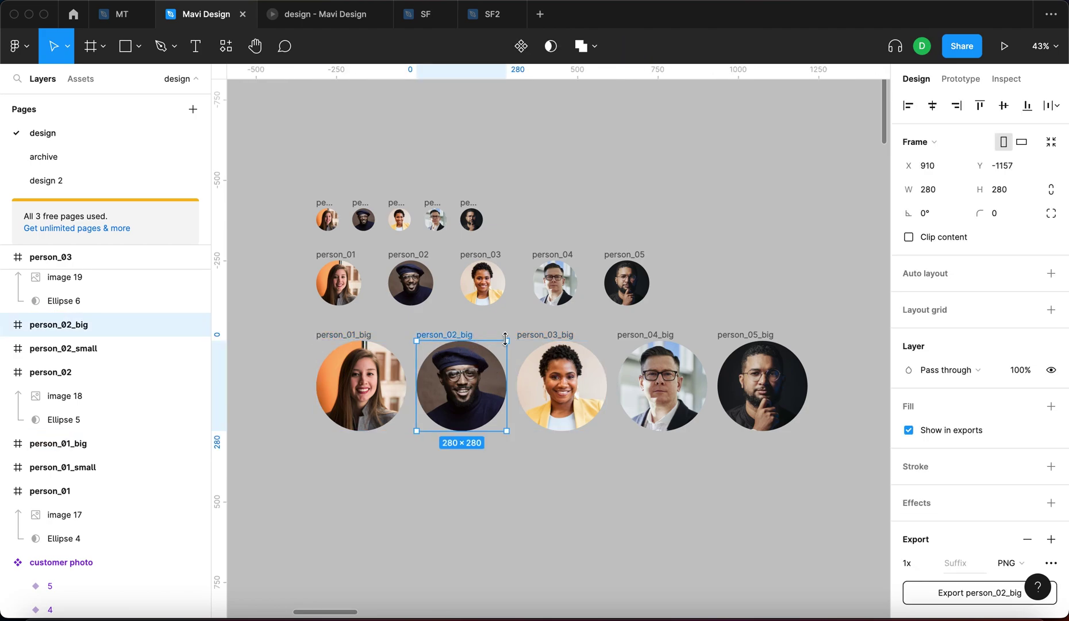
click(604, 340)
click(704, 340)
click(805, 342)
click(624, 254)
click(568, 254)
click(825, 489)
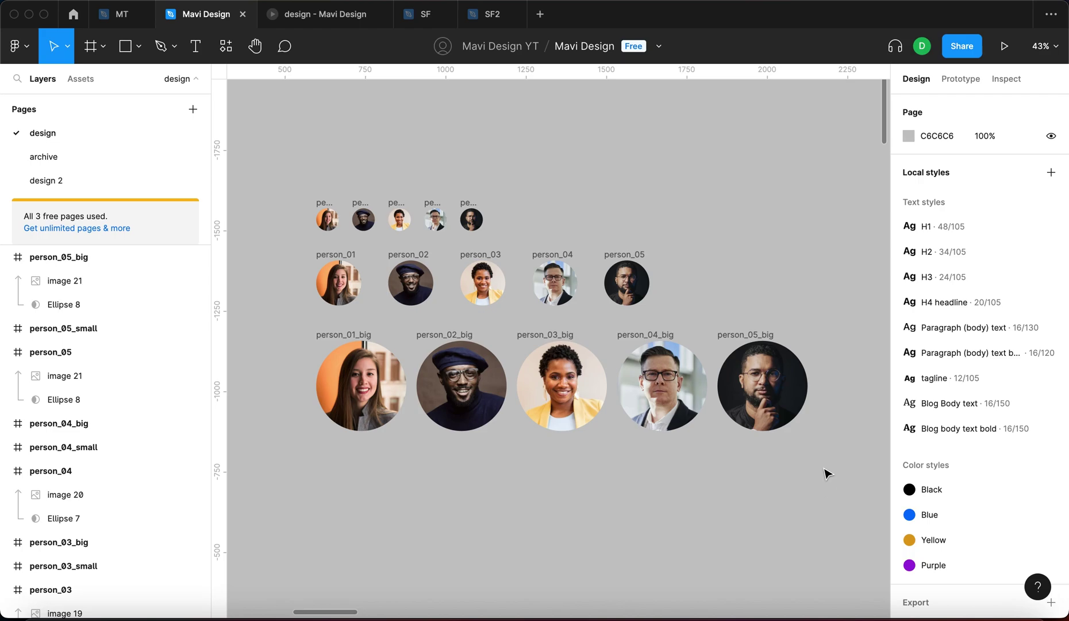
scroll(826, 471, down, 5)
scroll(707, 449, right, 3)
scroll(599, 432, up, 4)
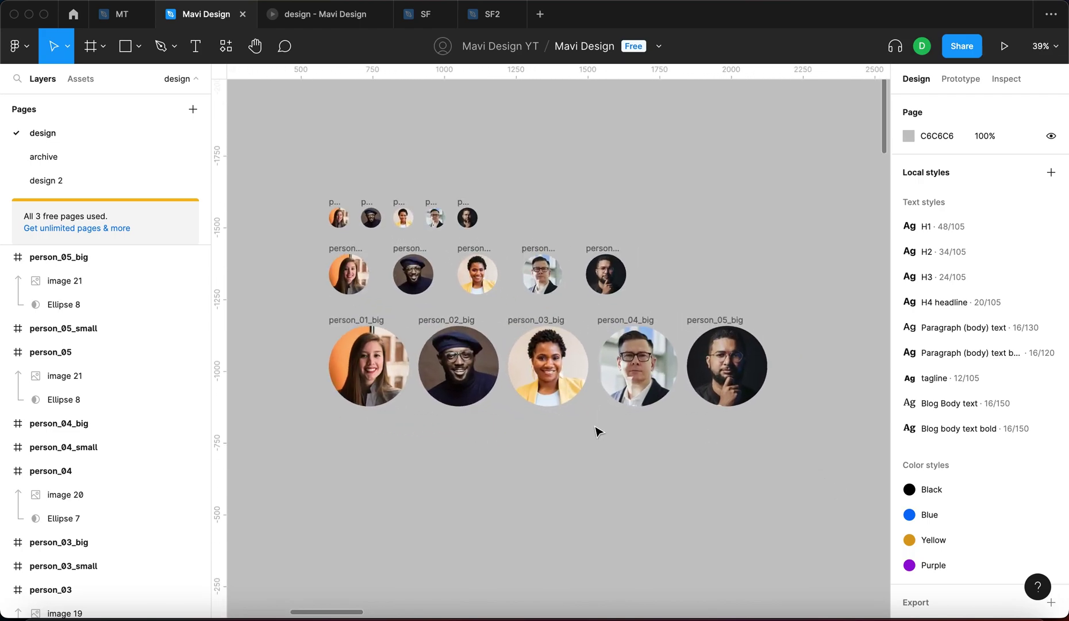
drag(639, 509, 630, 451)
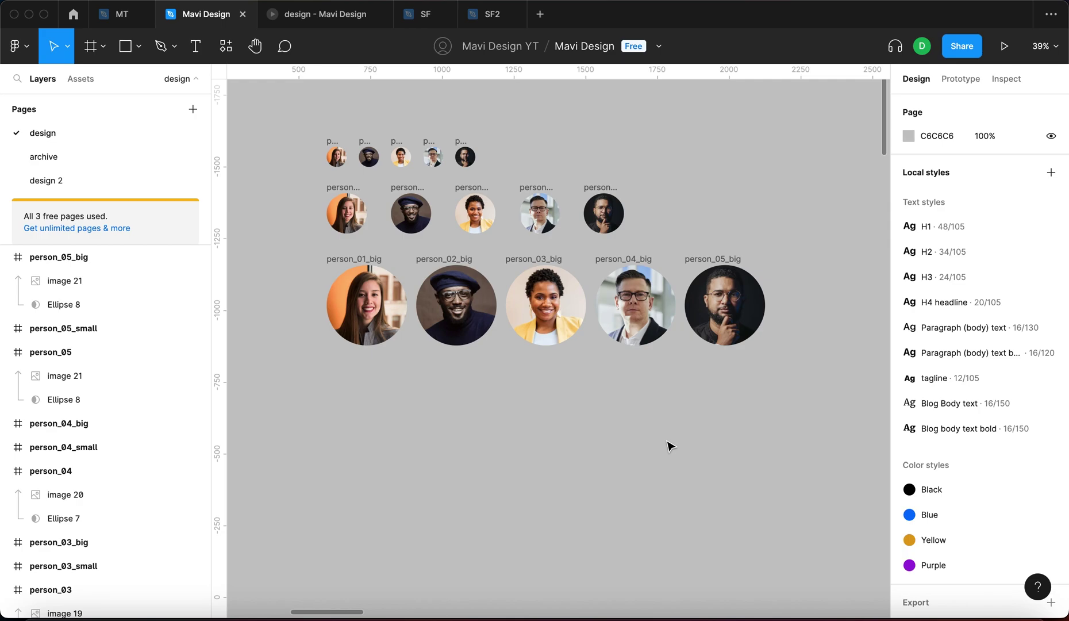
click(495, 563)
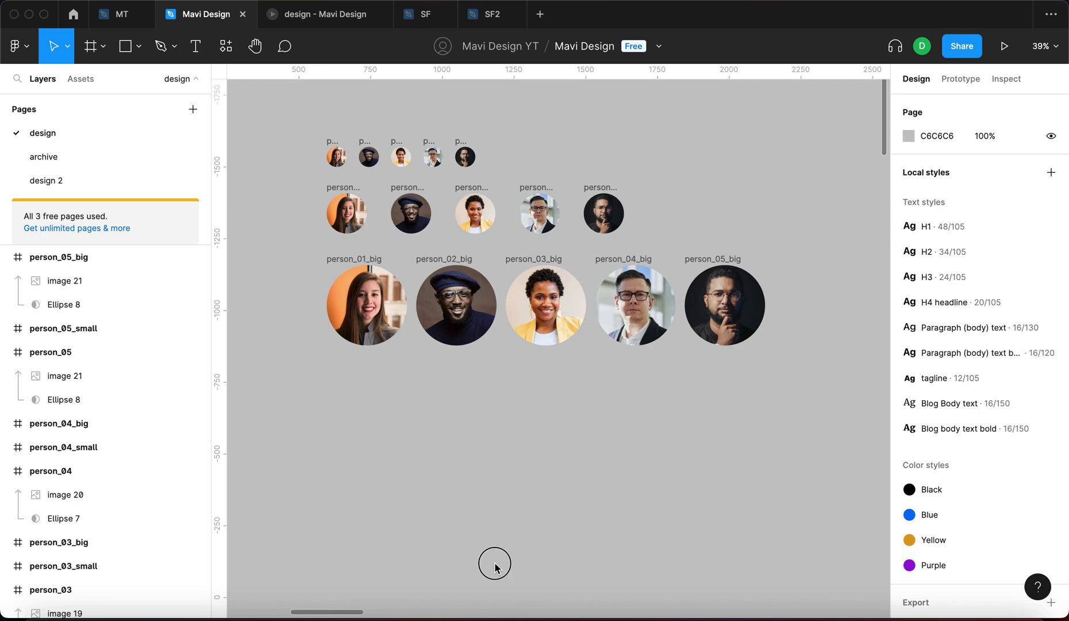